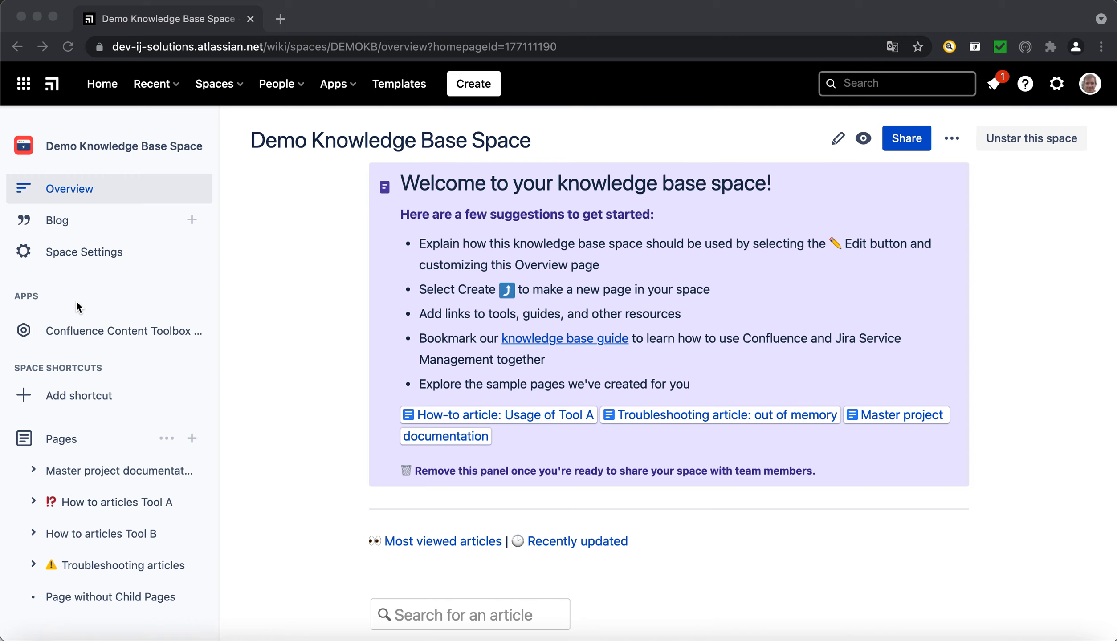
# Use Confluence Content Toolbox to add the labels demo_kb and testLabel to all pages in the space.
pyautogui.click(117, 335)
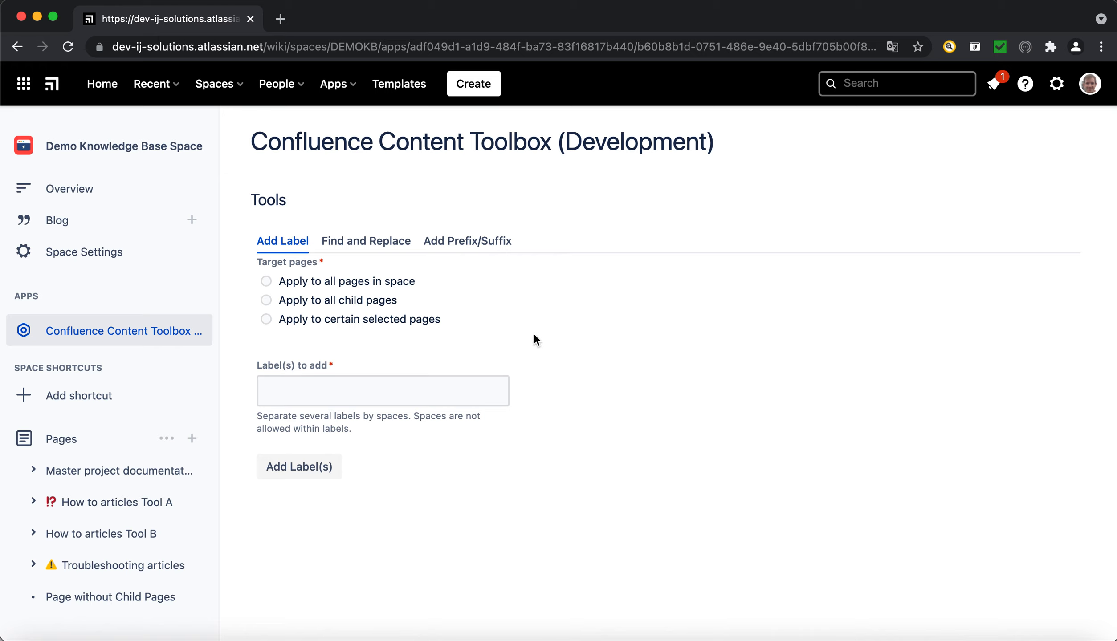
pyautogui.click(267, 282)
pyautogui.click(393, 391)
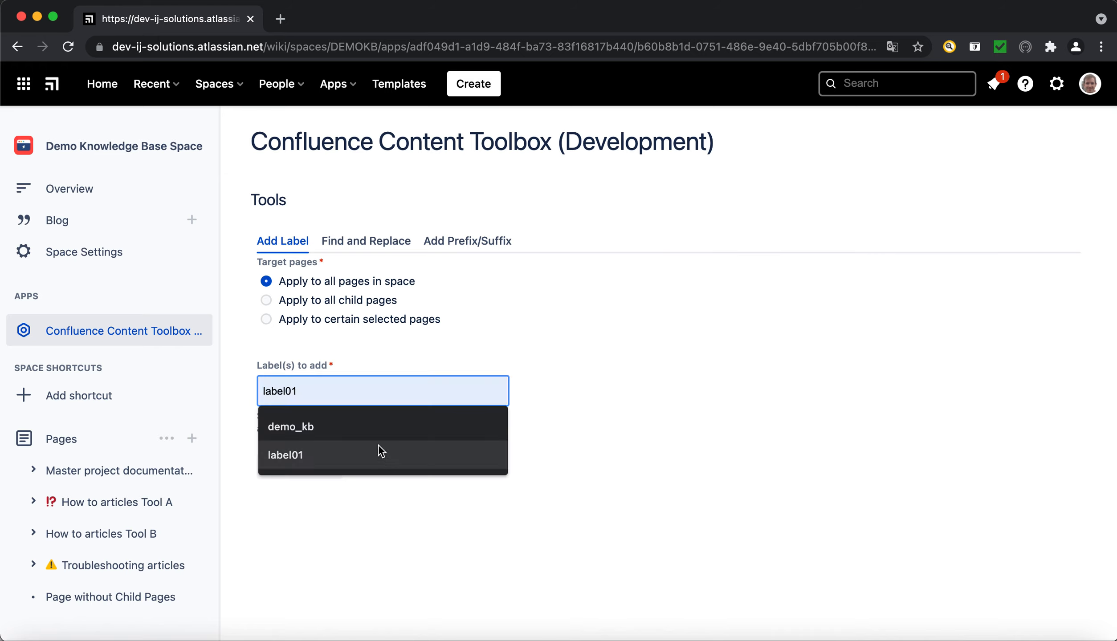
pyautogui.click(373, 427)
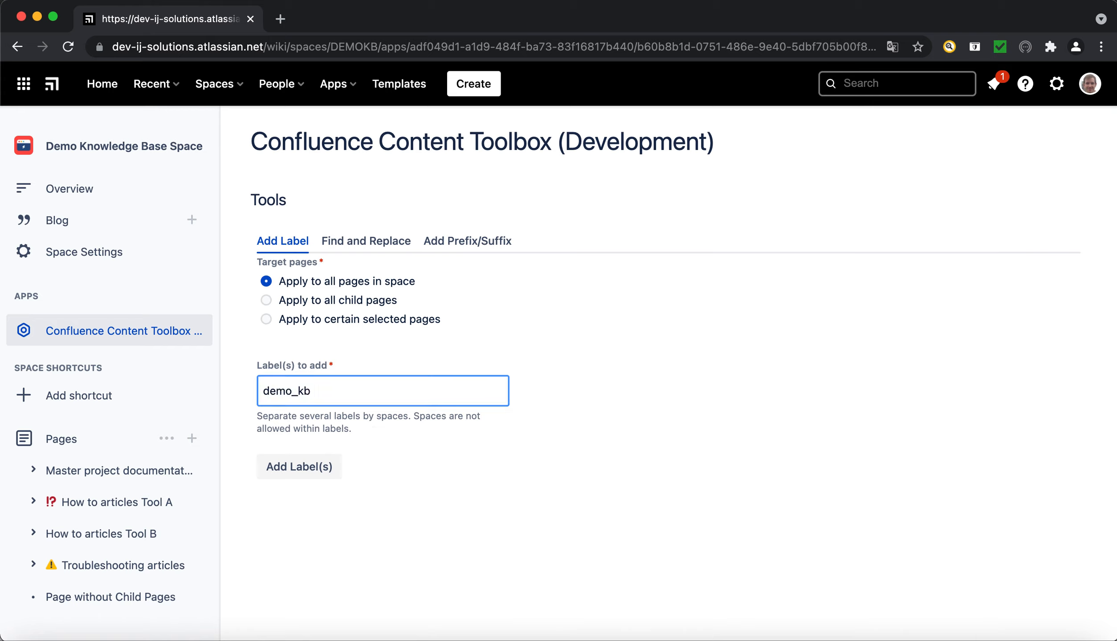
pyautogui.write('testLabel')
pyautogui.click(310, 469)
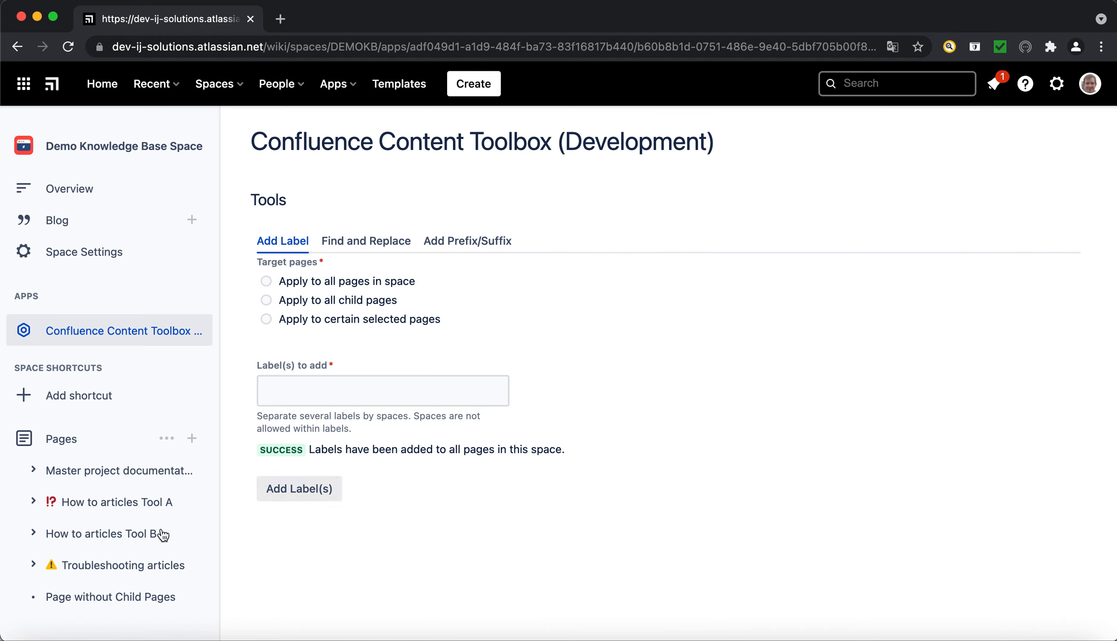
# Check the labels on Page without Child Pages, Troubleshooting articles, How to articles Tool B and Installation of Tool A.
pyautogui.click(90, 597)
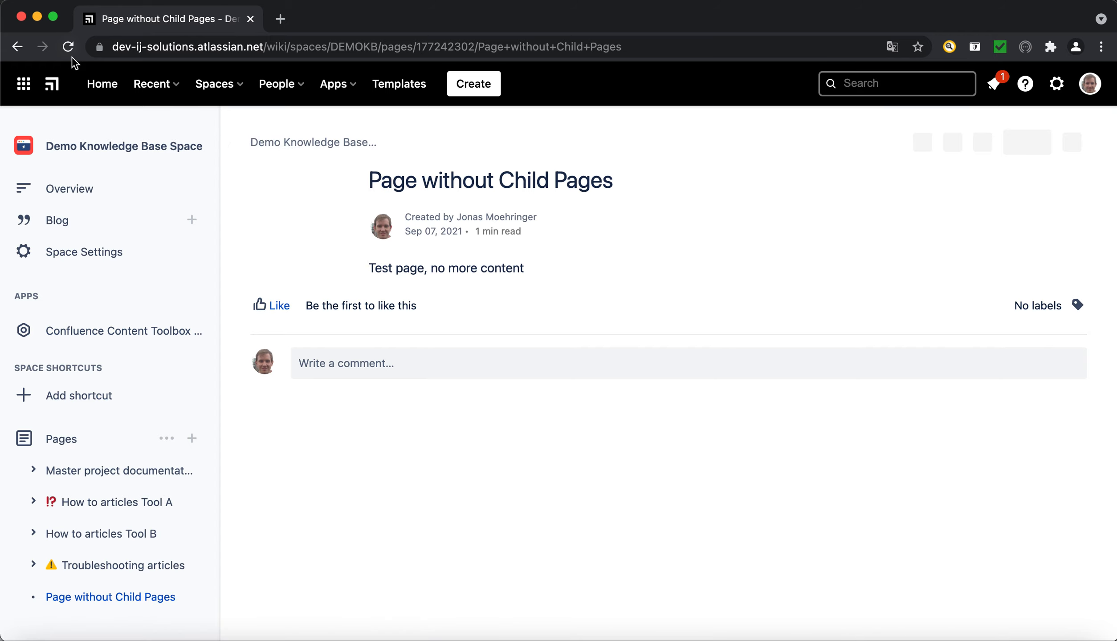
pyautogui.click(68, 46)
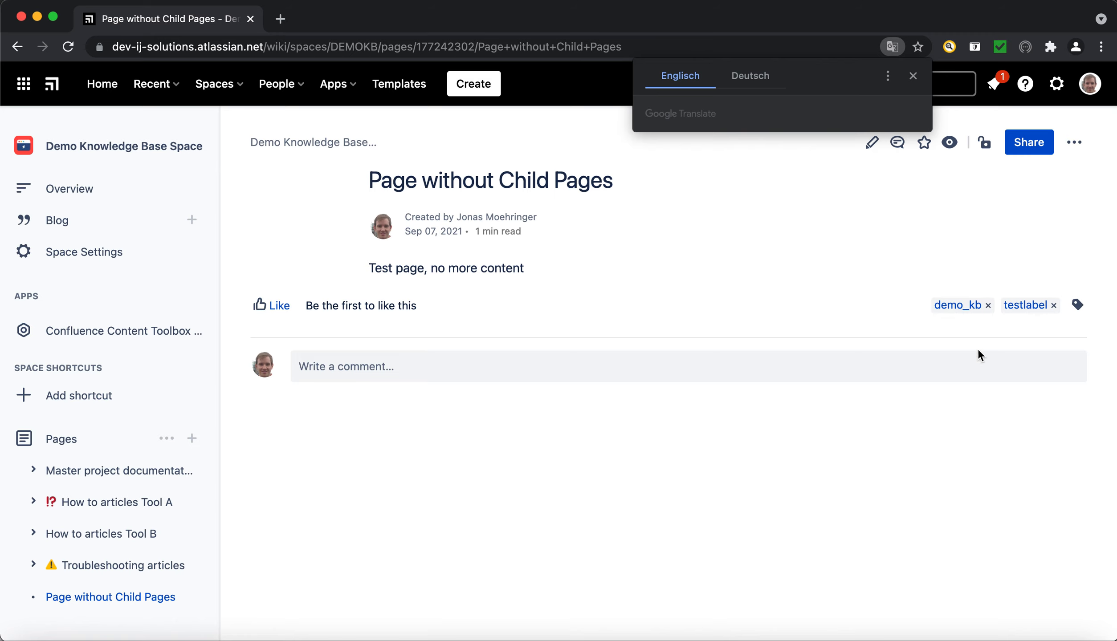
pyautogui.click(98, 566)
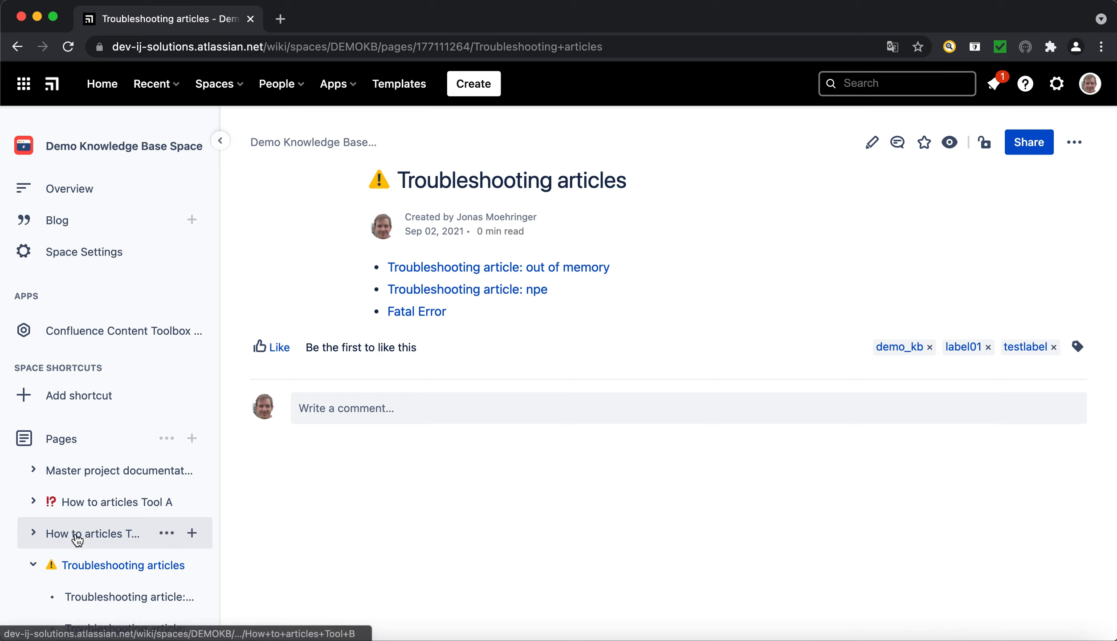
pyautogui.moveTo(77, 540)
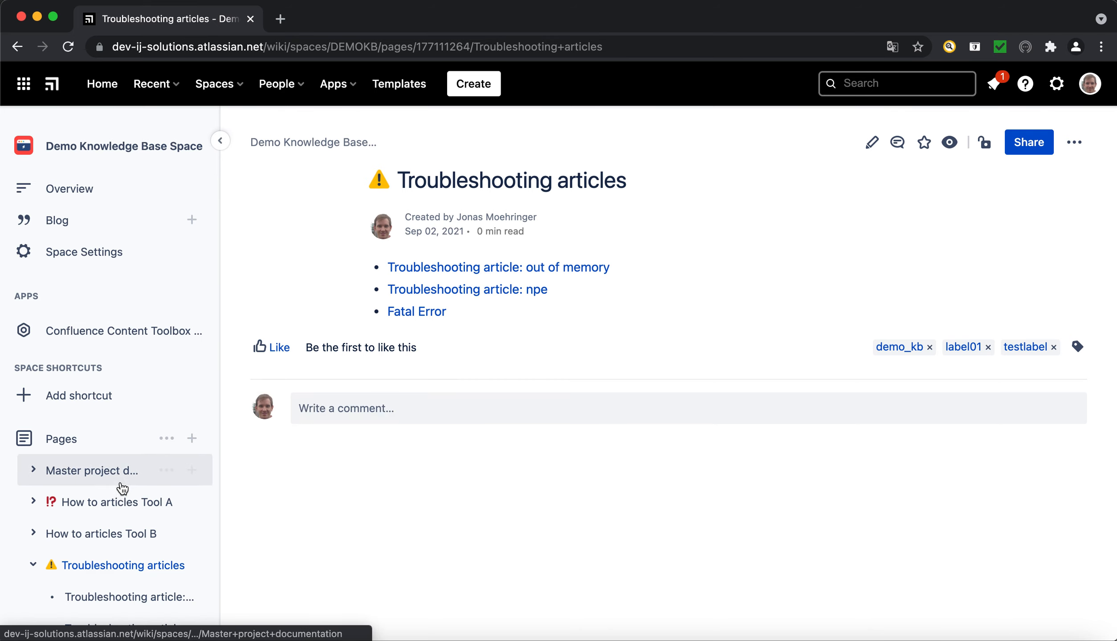
pyautogui.click(93, 535)
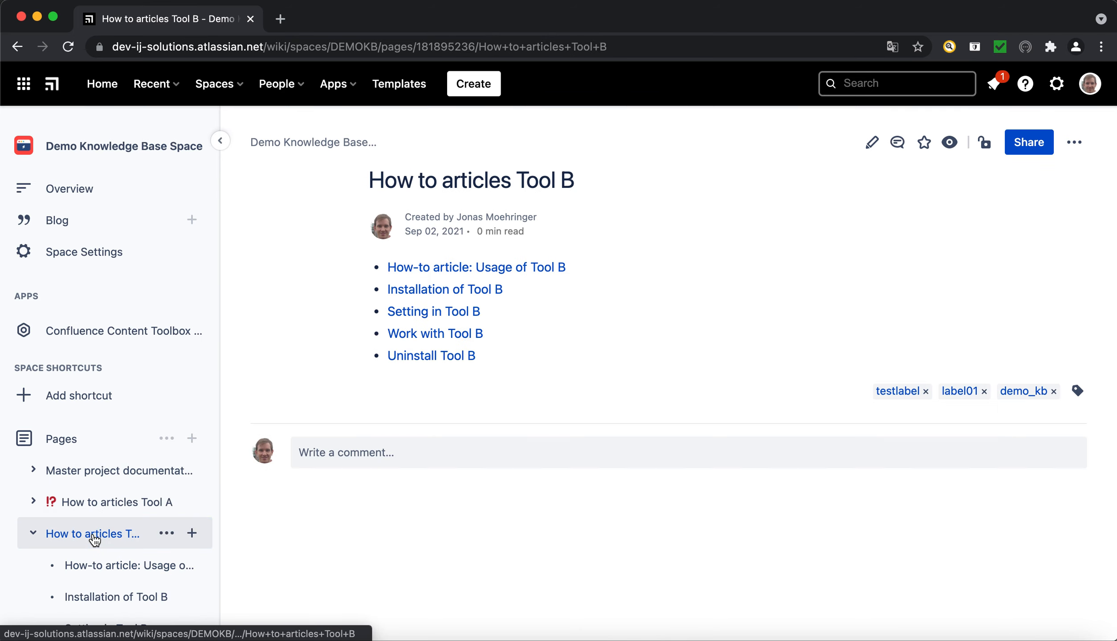
pyautogui.click(34, 501)
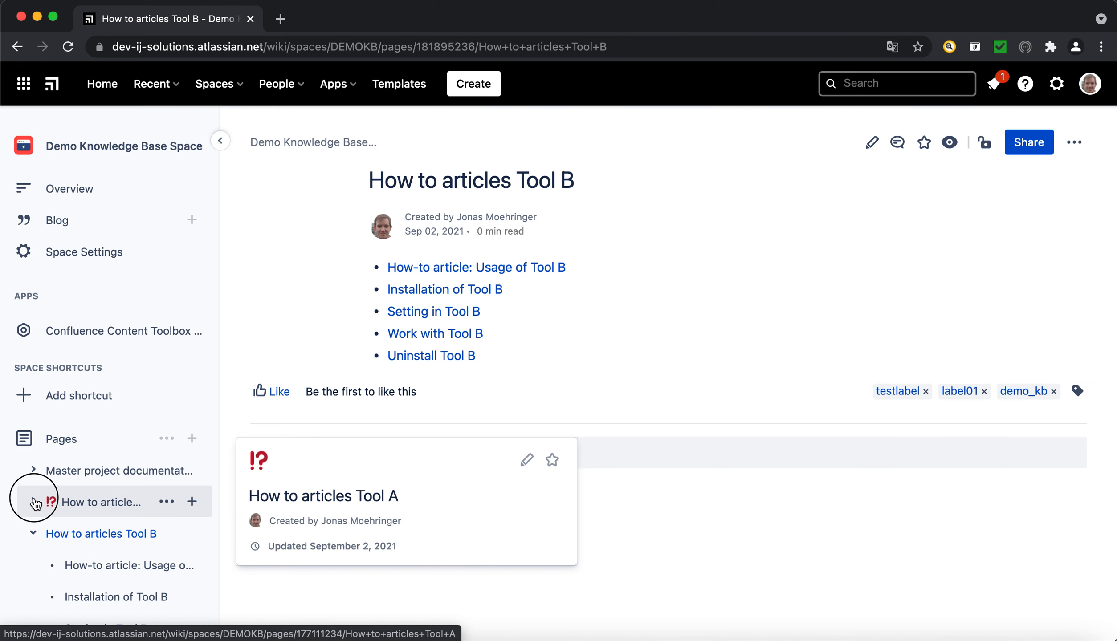
pyautogui.click(118, 565)
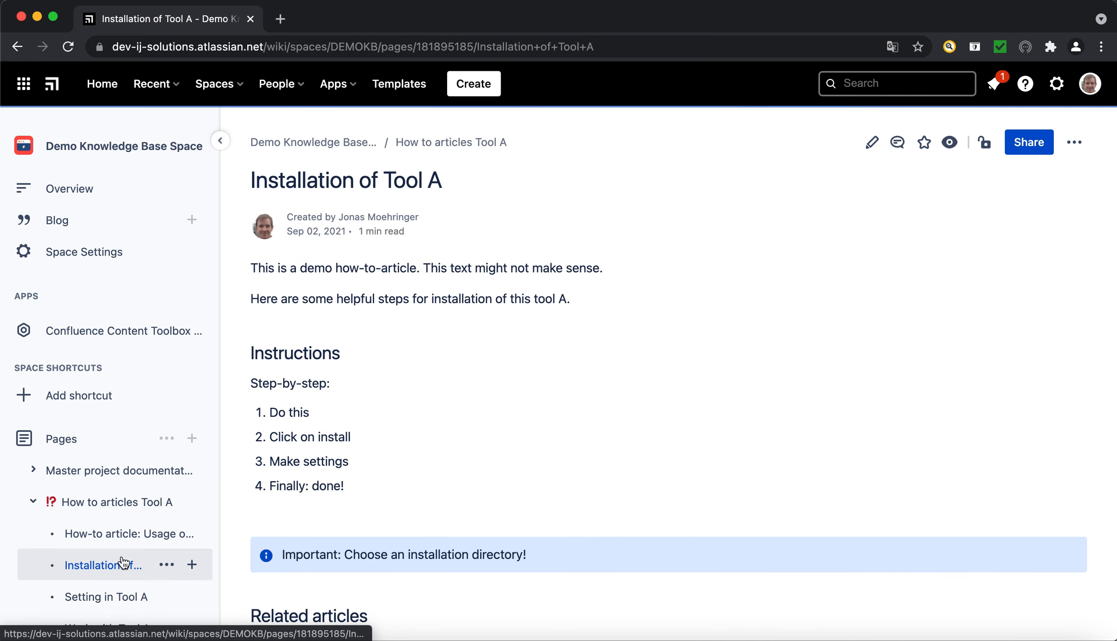
pyautogui.scroll(-5, 475, 478)
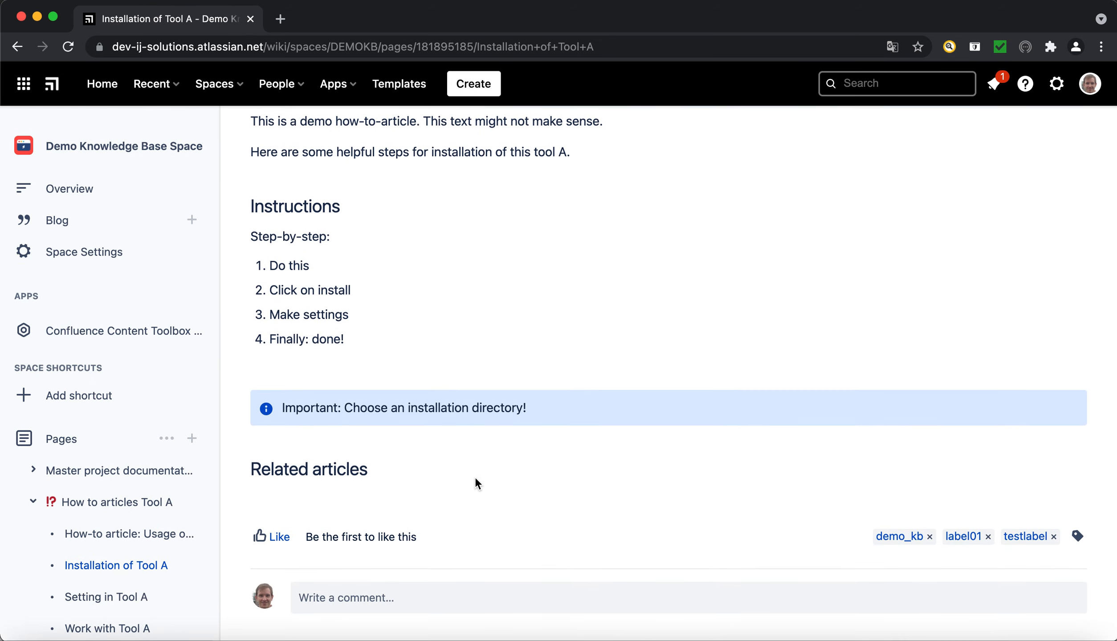
# Configure the toolbox's Find and Replace for all child pages of How to articles Tool A, covering title and body.
pyautogui.click(109, 335)
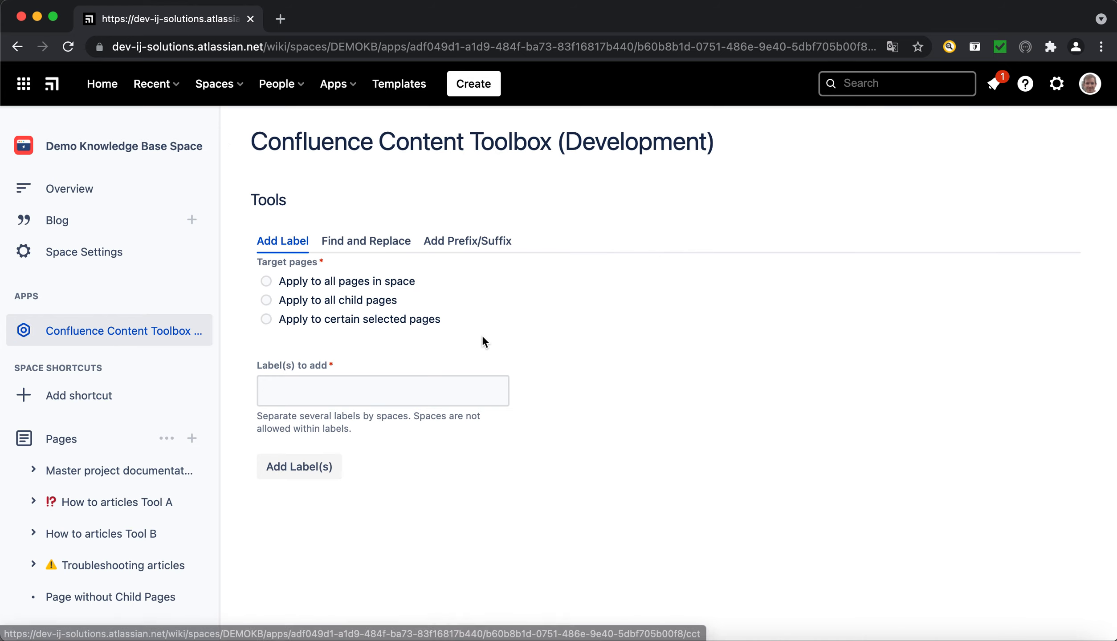
pyautogui.click(366, 249)
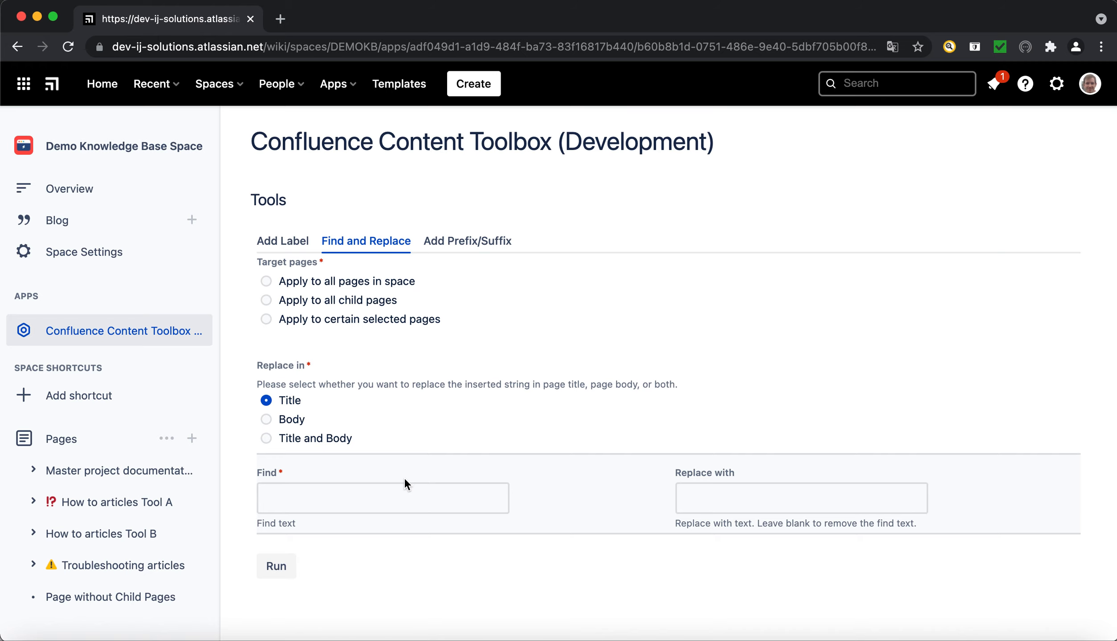
pyautogui.click(266, 300)
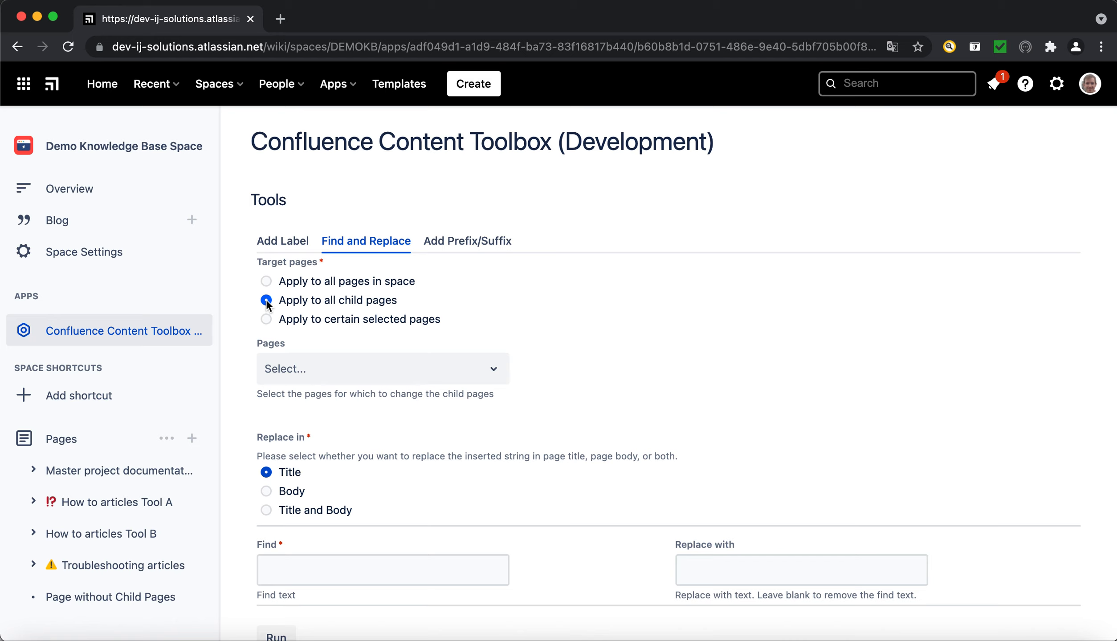
pyautogui.click(325, 377)
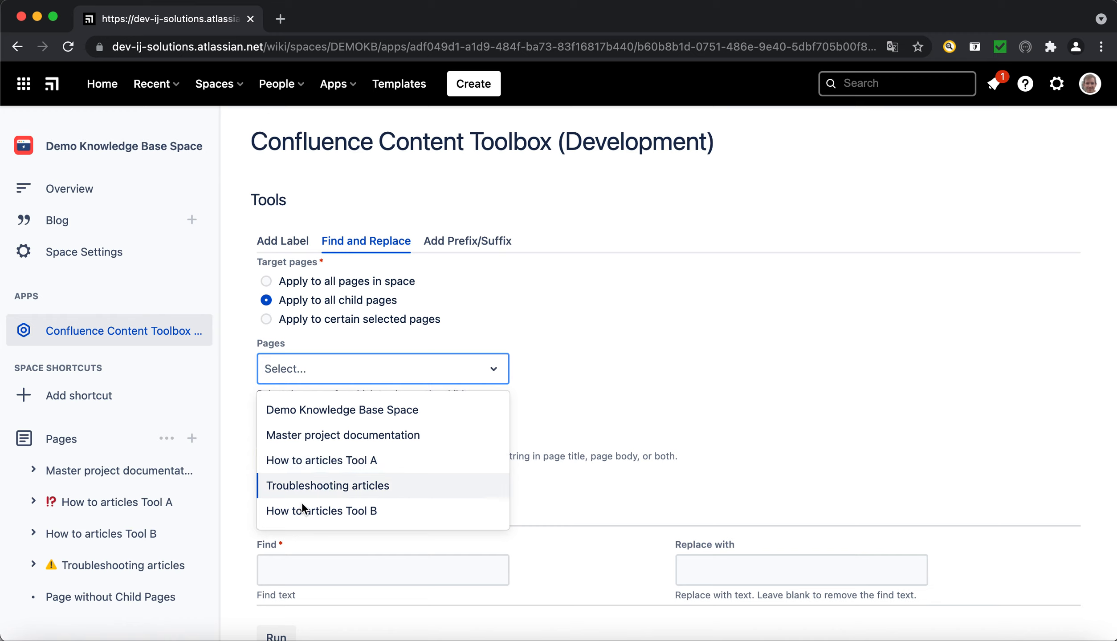
pyautogui.click(314, 459)
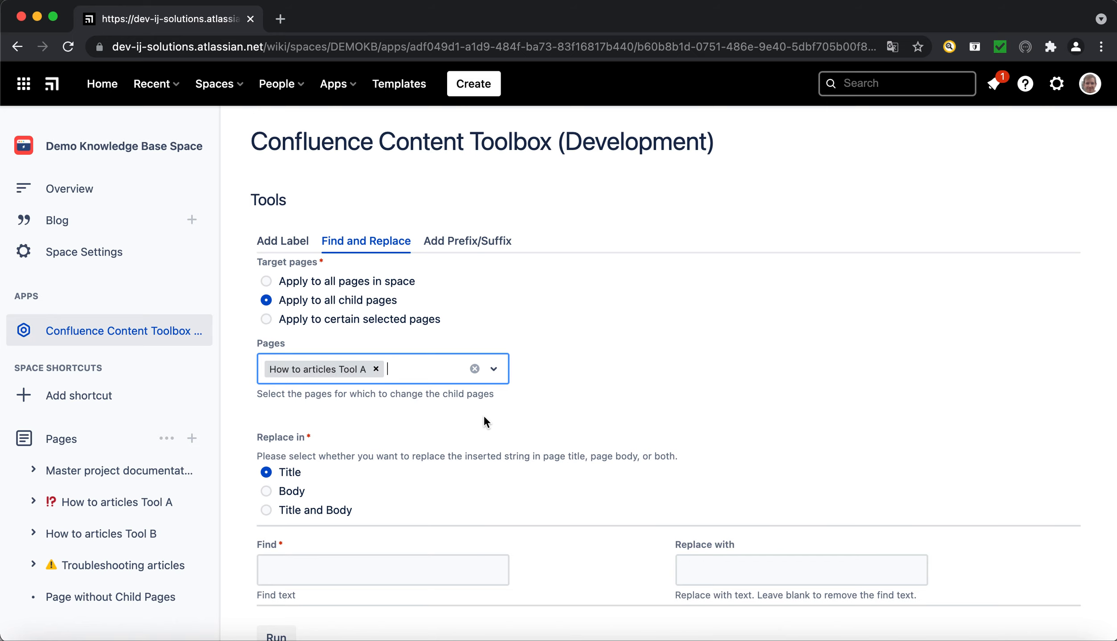
pyautogui.scroll(-1, 331, 461)
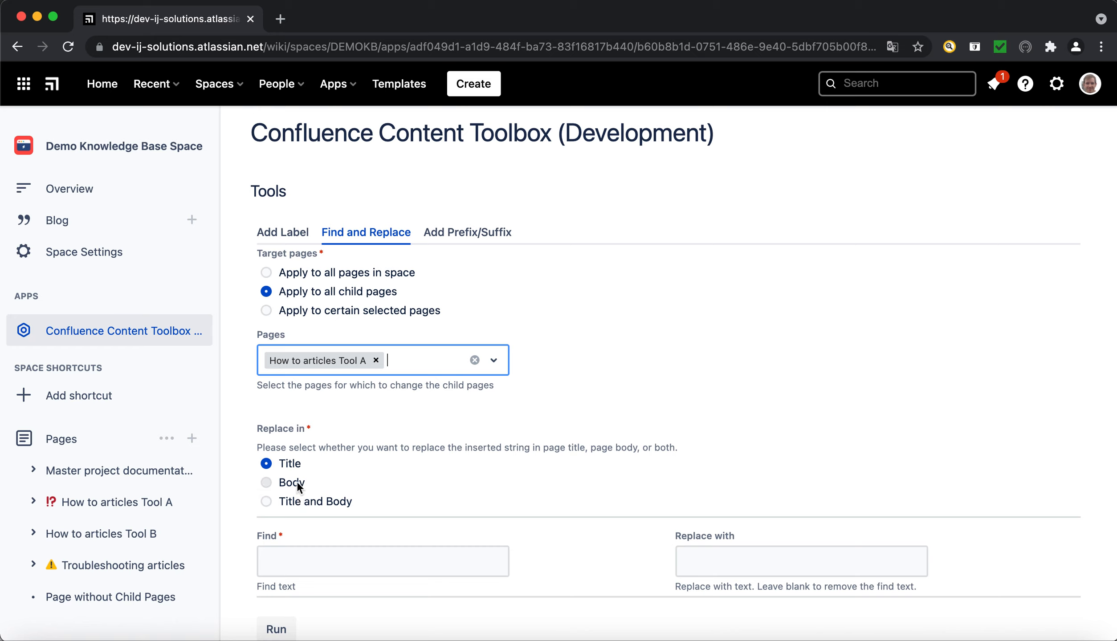
pyautogui.click(267, 503)
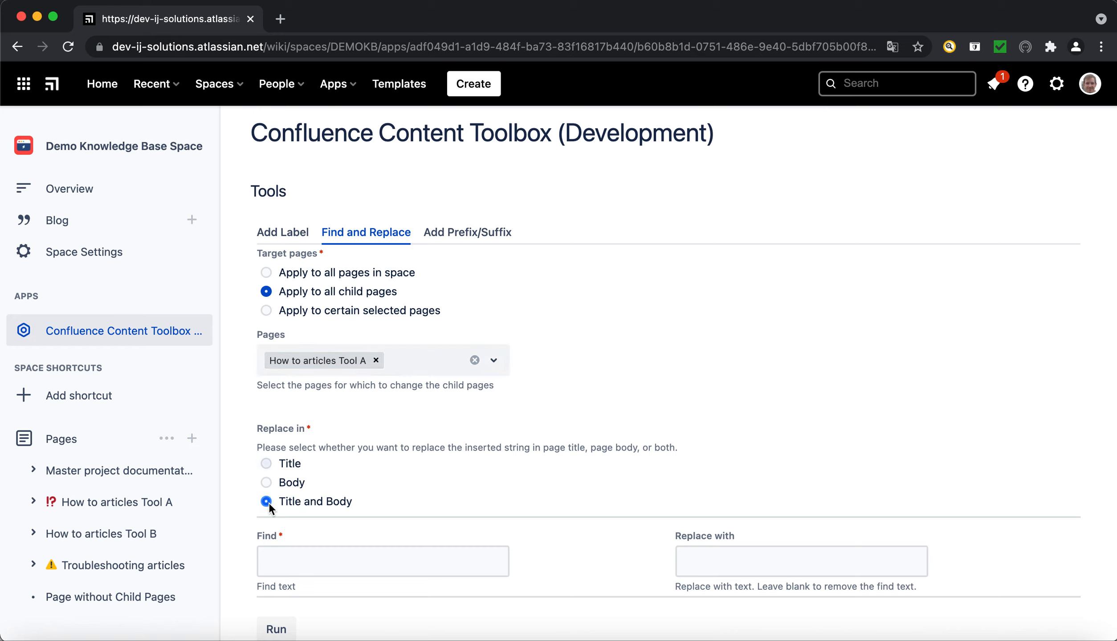
# Run the replacement of "Tool A" with "Tool C" on the selected child pages.
pyautogui.click(303, 566)
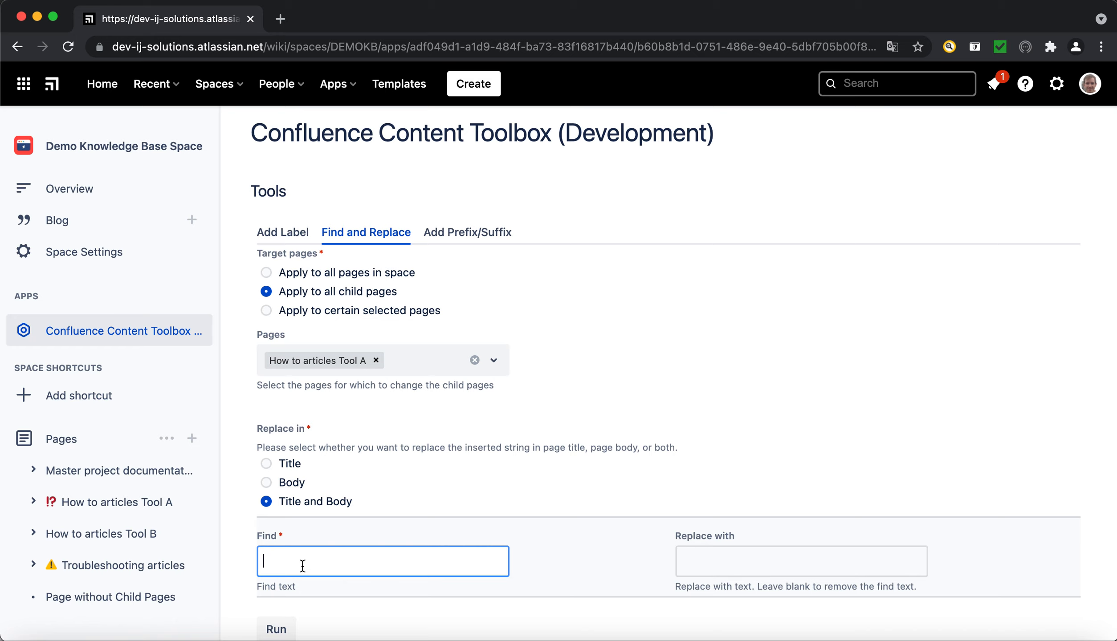
pyautogui.write('Tool A')
pyautogui.press('Tab')
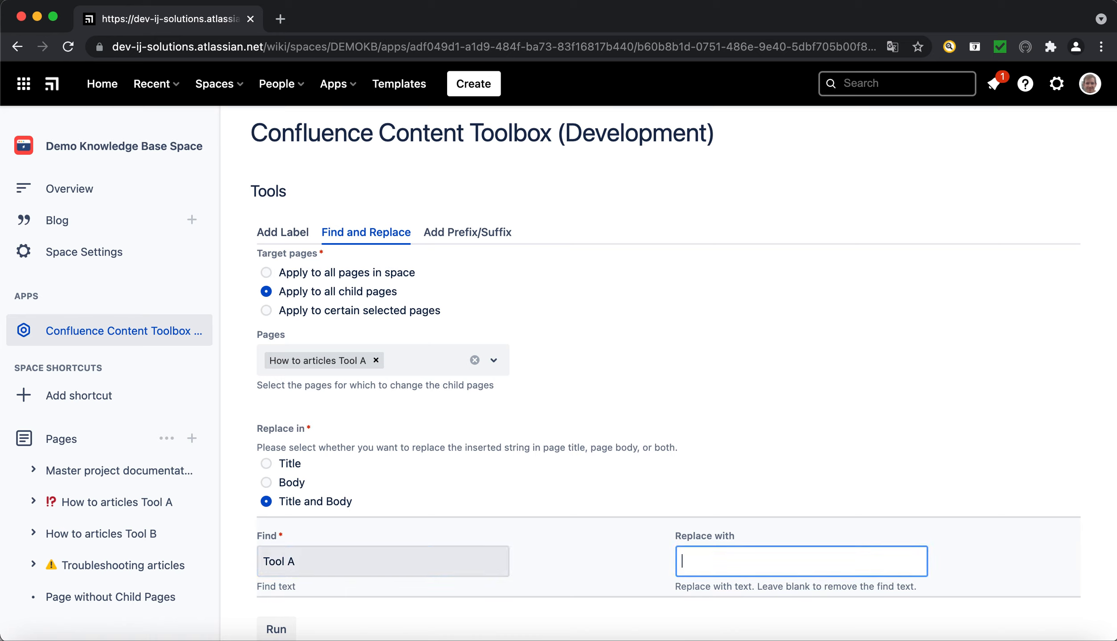
pyautogui.write('Tool C')
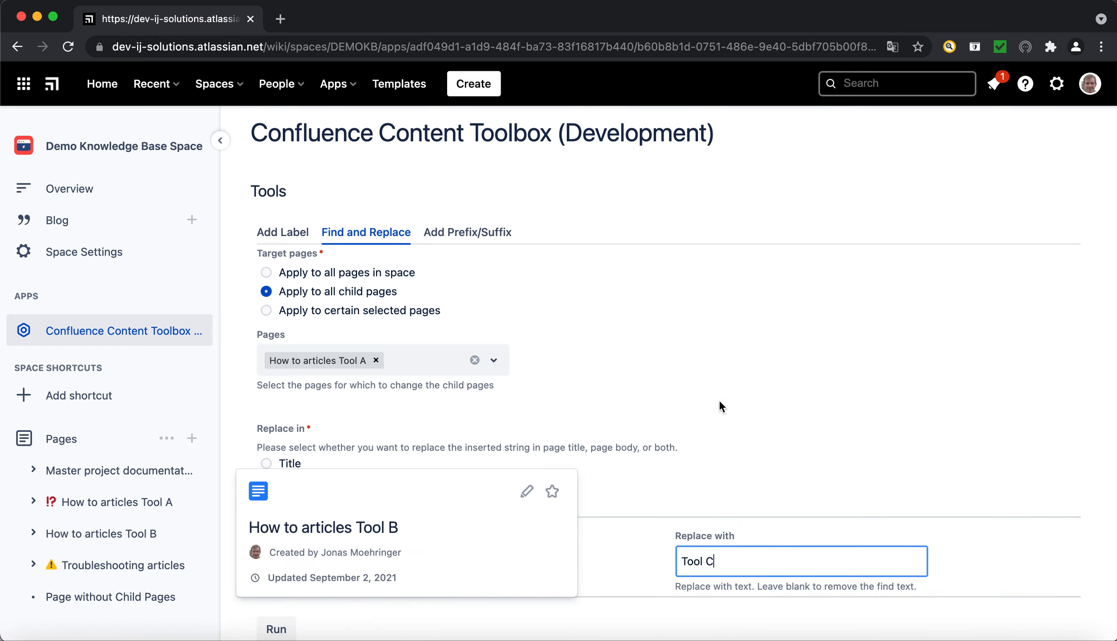
pyautogui.click(282, 631)
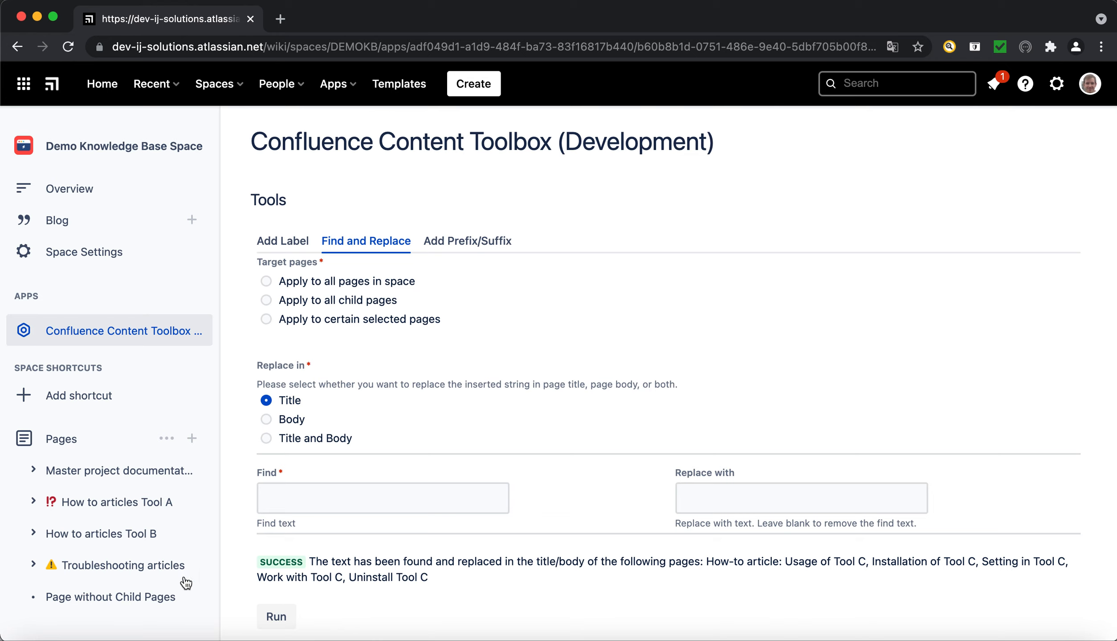
# Check the child page titles under How to articles Tool A and the tool mention in Work with Tool C's body text.
pyautogui.click(115, 506)
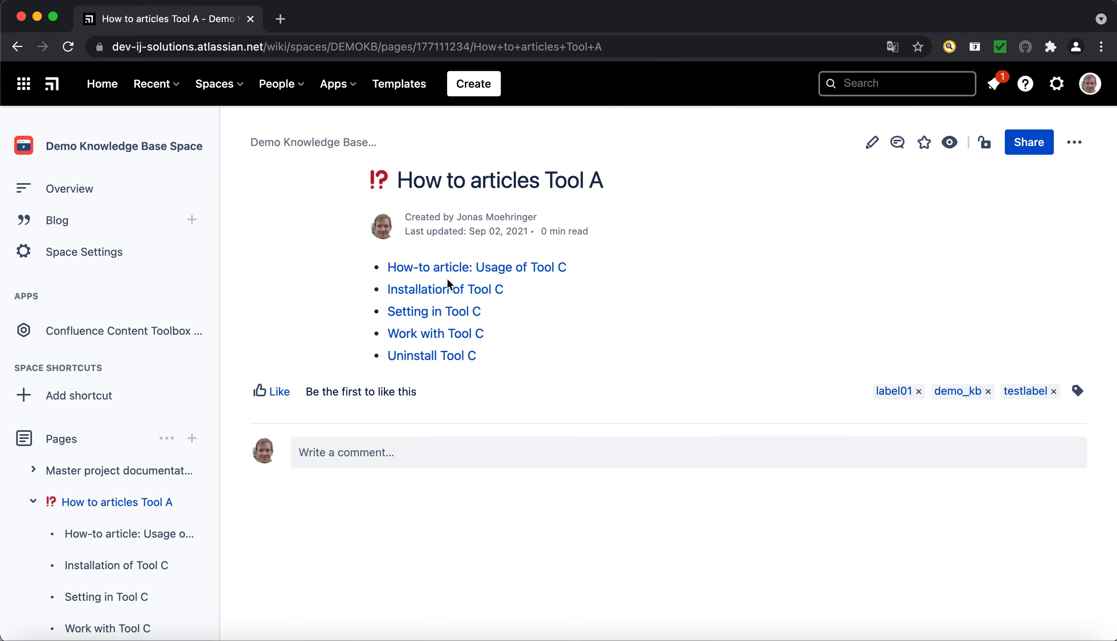
pyautogui.click(438, 342)
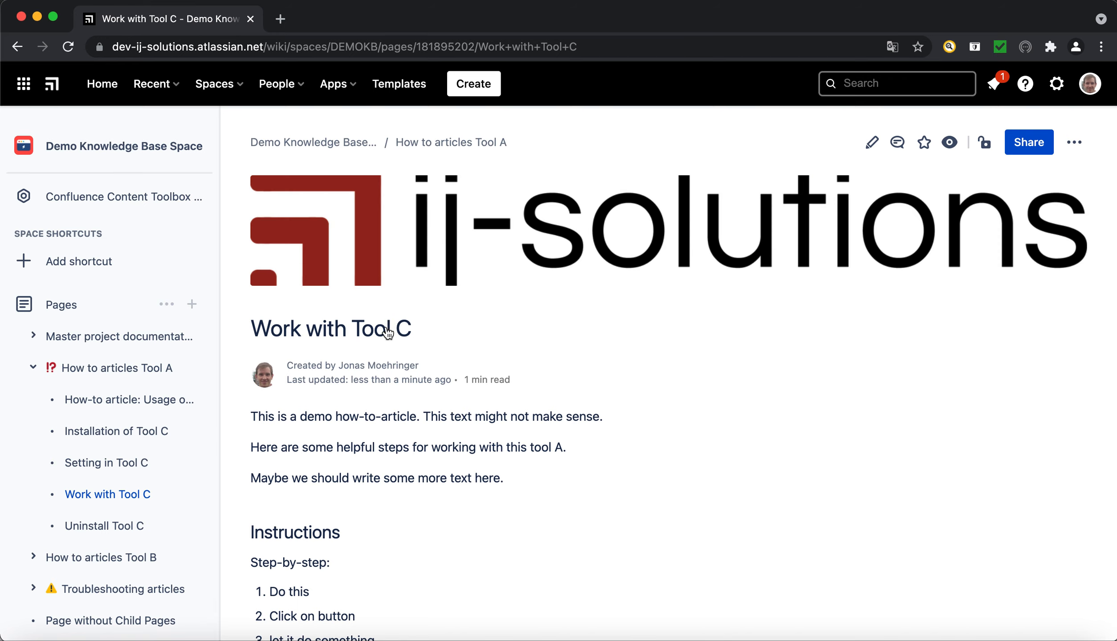
pyautogui.click(532, 449)
pyautogui.moveTo(532, 449); pyautogui.dragTo(559, 449)
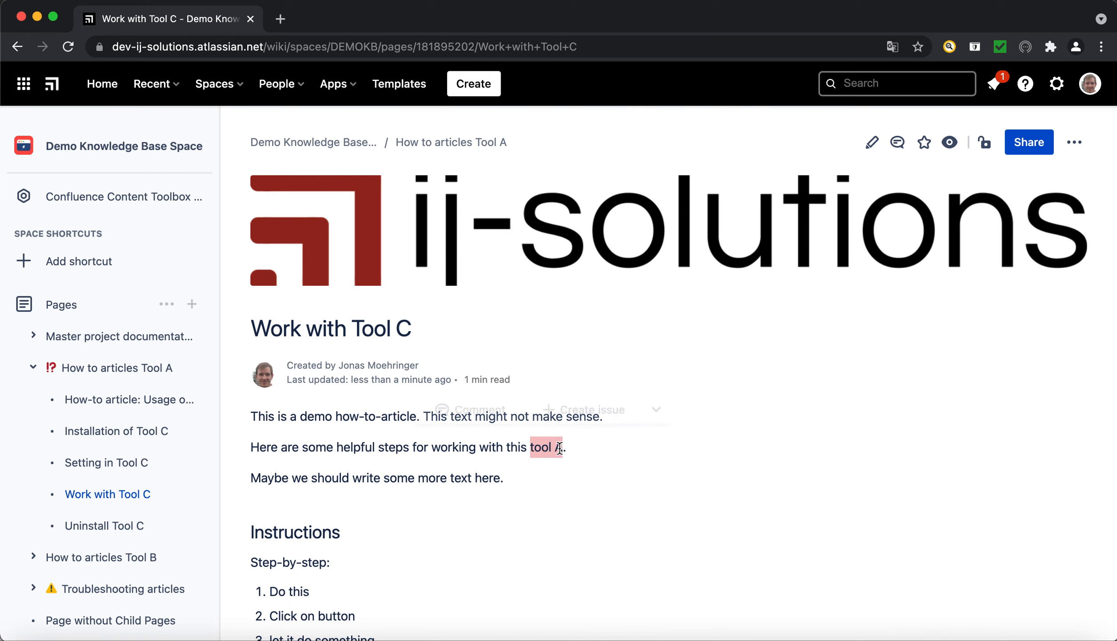
pyautogui.click(535, 453)
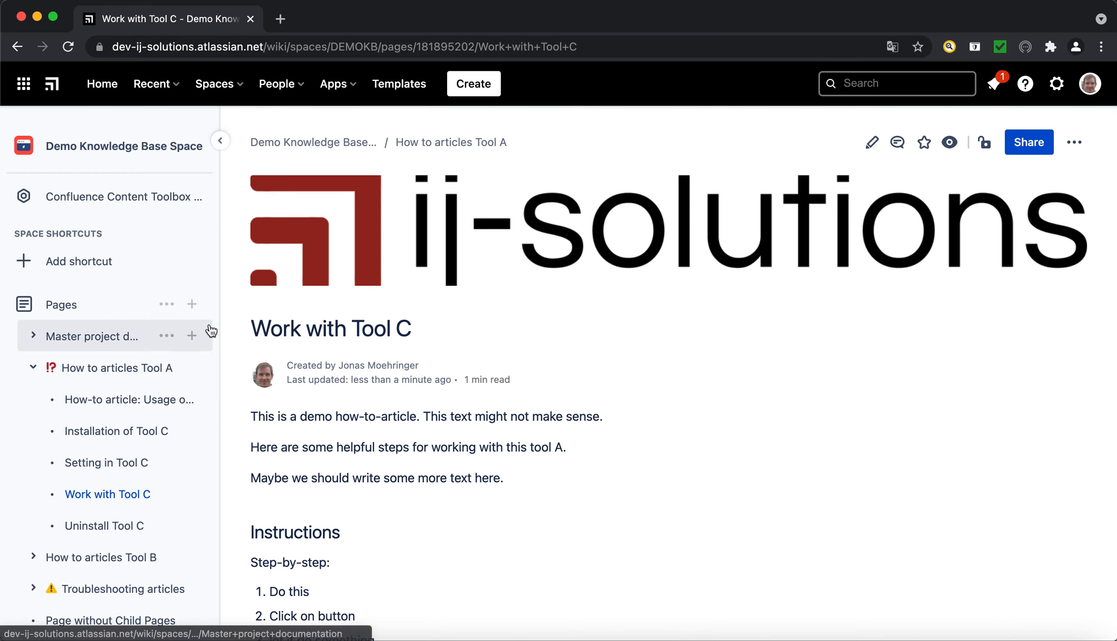
# Set up another Find and Replace for the child pages of How to articles Tool A, limited to the body.
pyautogui.click(136, 199)
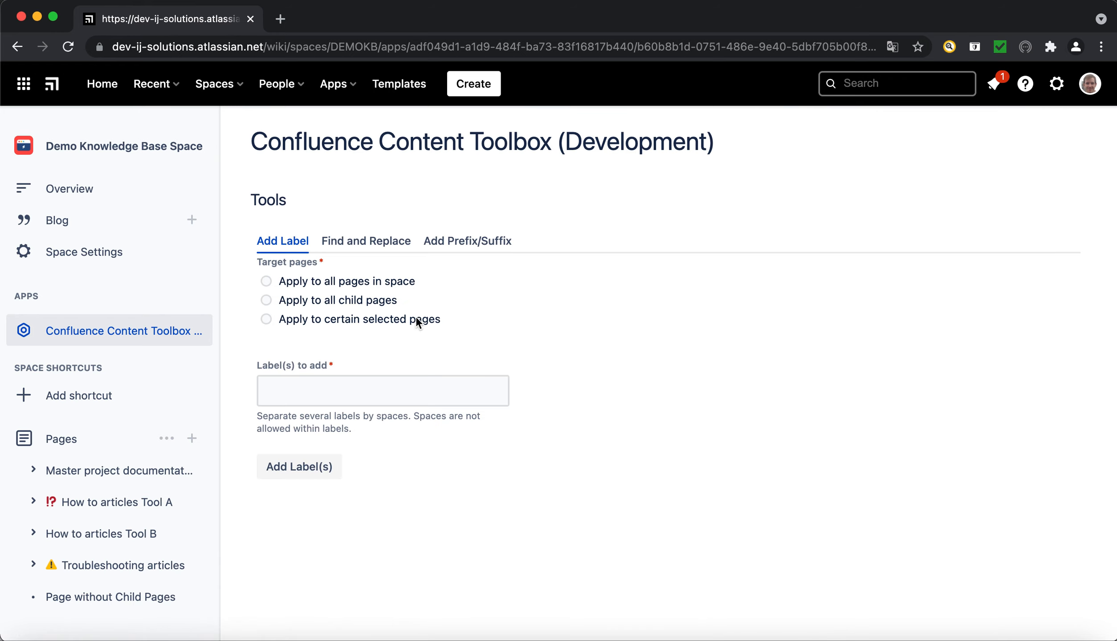
pyautogui.click(386, 243)
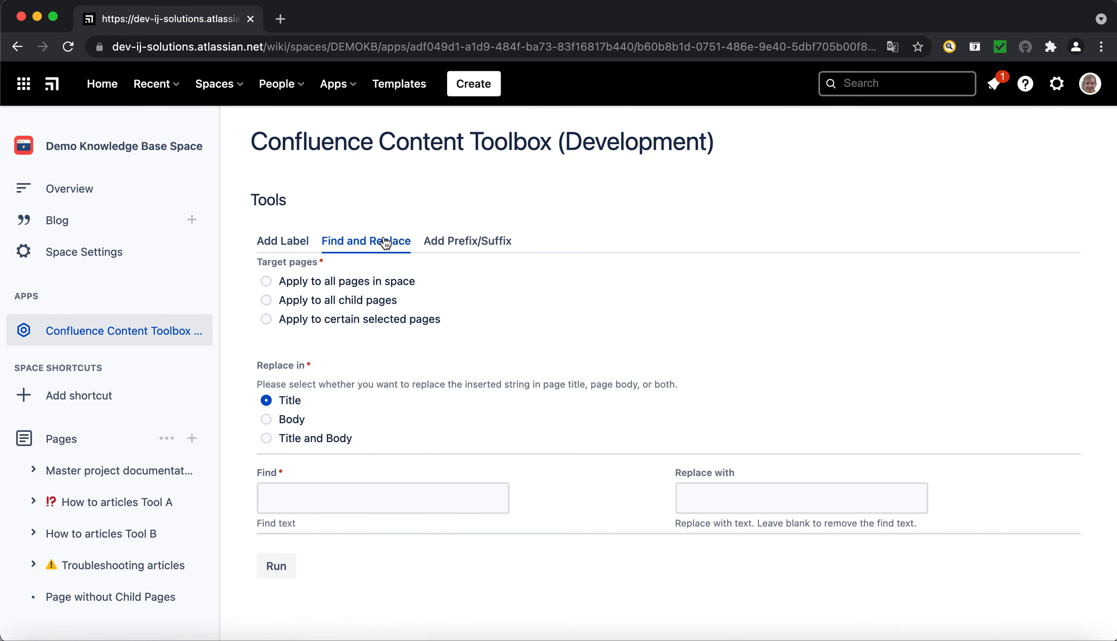
pyautogui.click(266, 300)
pyautogui.click(387, 378)
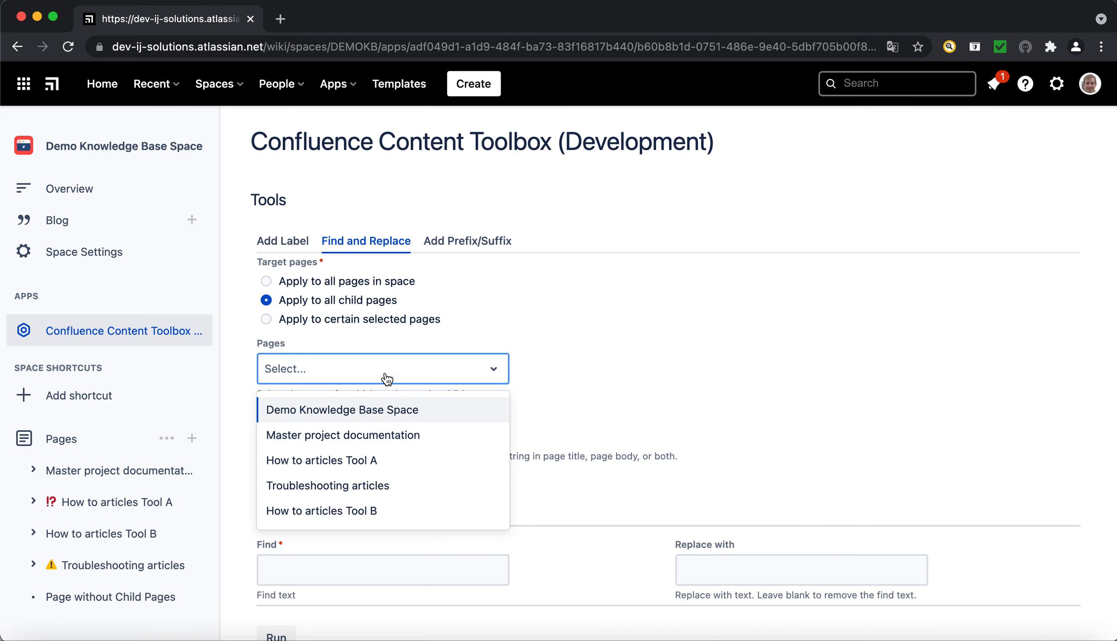
pyautogui.click(357, 461)
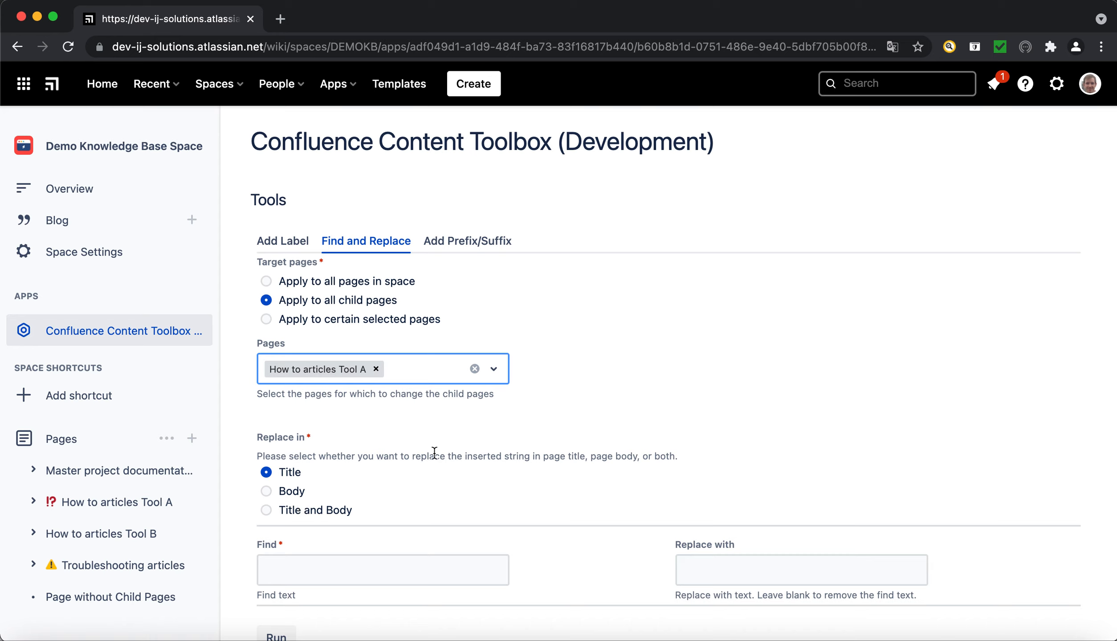
pyautogui.click(266, 491)
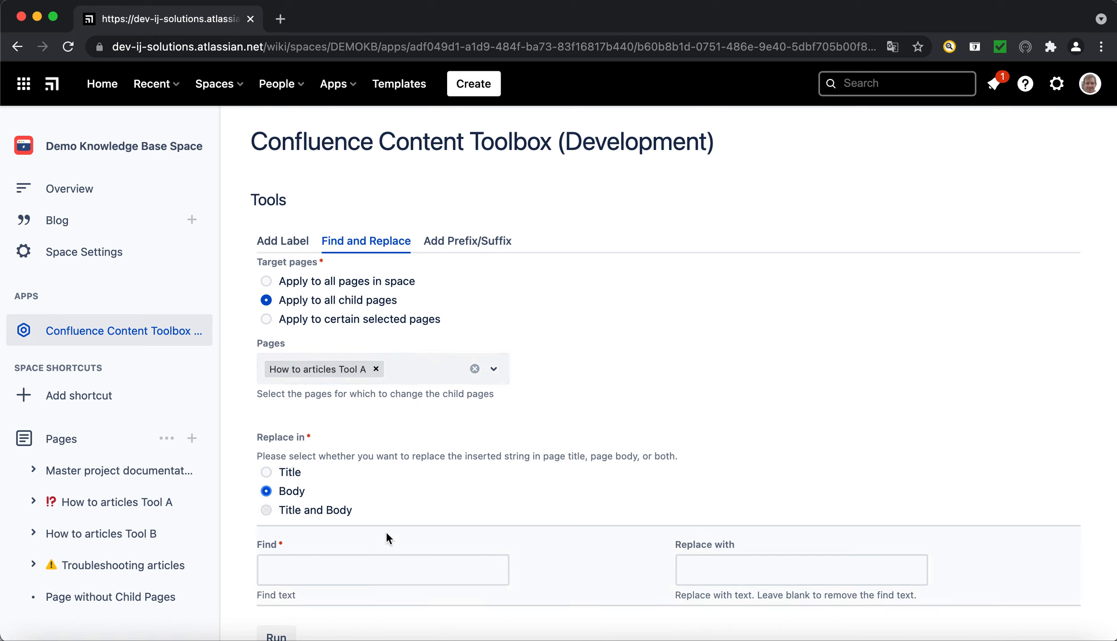
# Replace "tool A" with "tool C" in the body of the child pages of How to articles Tool A.
pyautogui.scroll(-1, 377, 535)
pyautogui.click(354, 564)
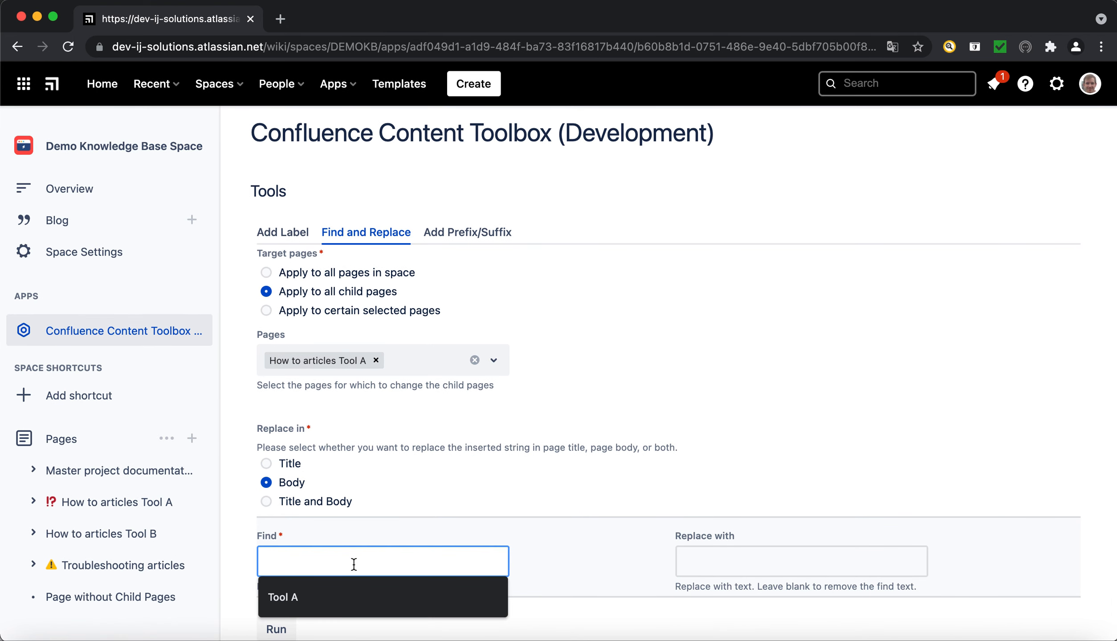
pyautogui.write('tool A')
pyautogui.press('Tab')
pyautogui.write('tool ')
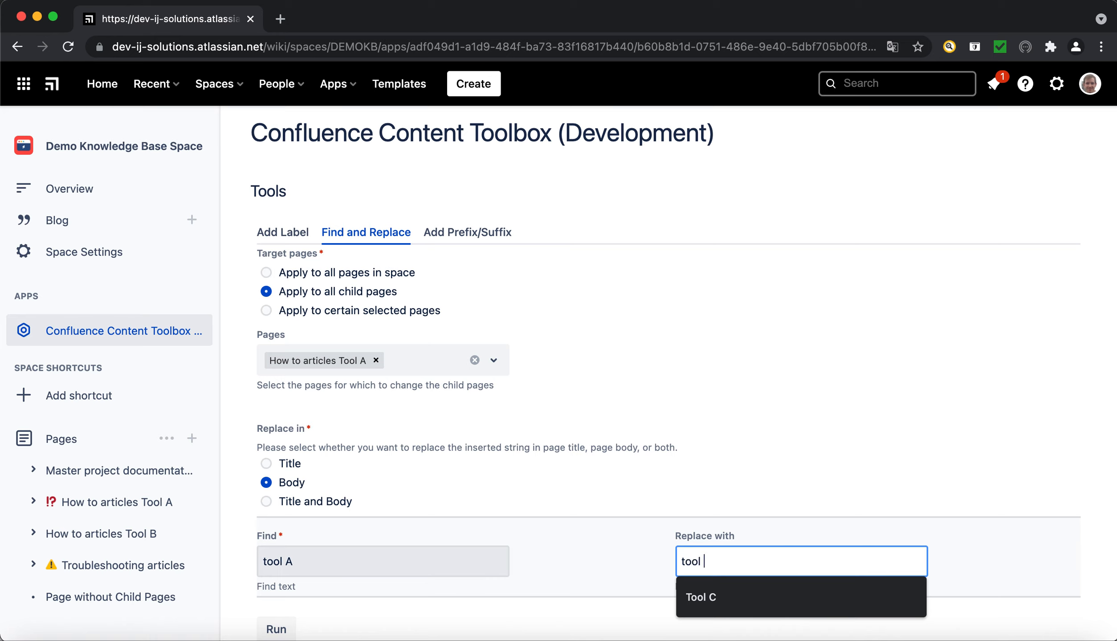
pyautogui.write('C')
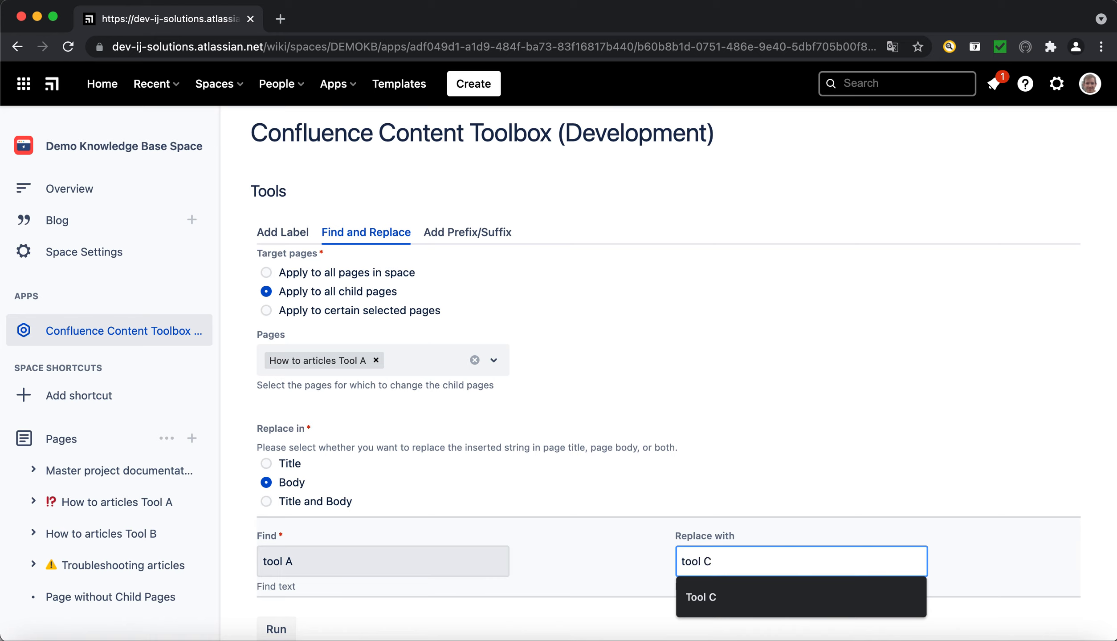
pyautogui.click(279, 636)
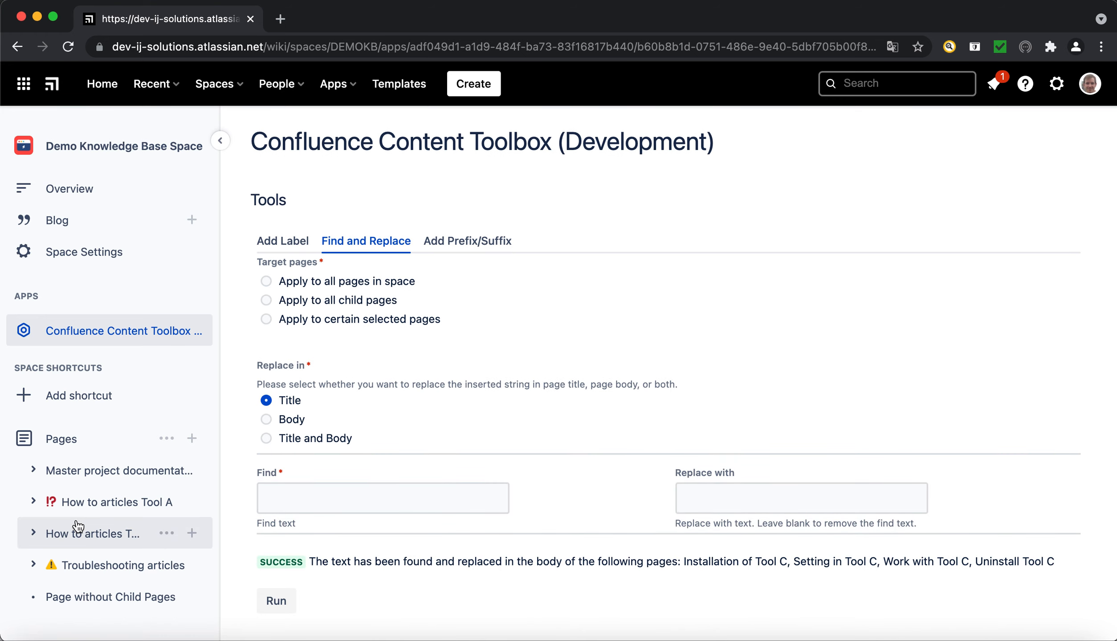
# Check the tool mention in the body text of Setting in Tool C, then return to How to articles Tool A.
pyautogui.click(90, 505)
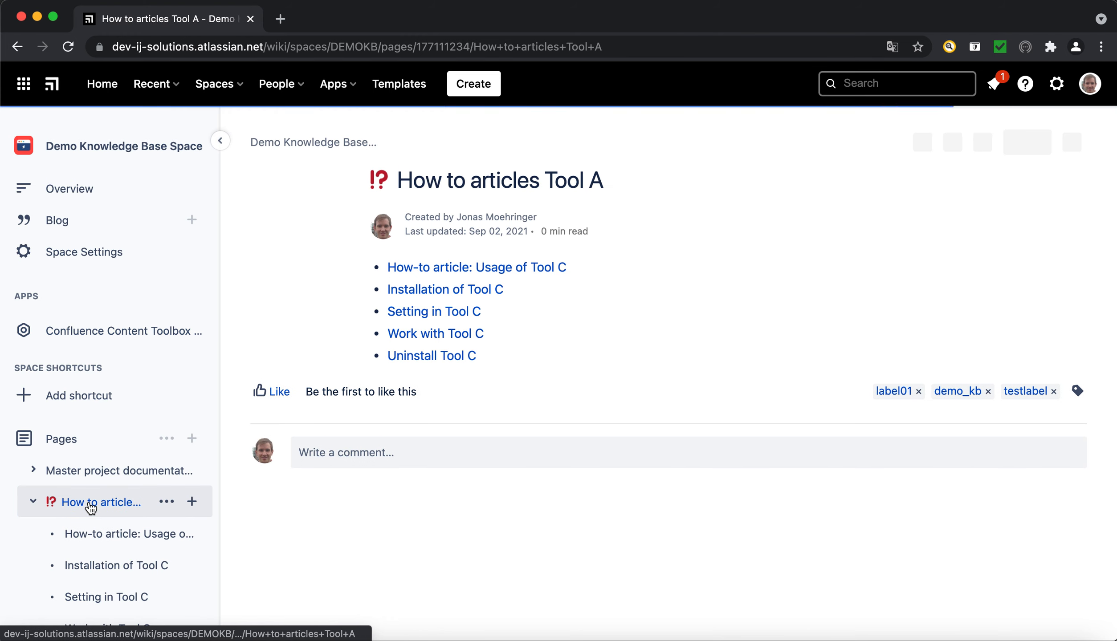
pyautogui.click(428, 310)
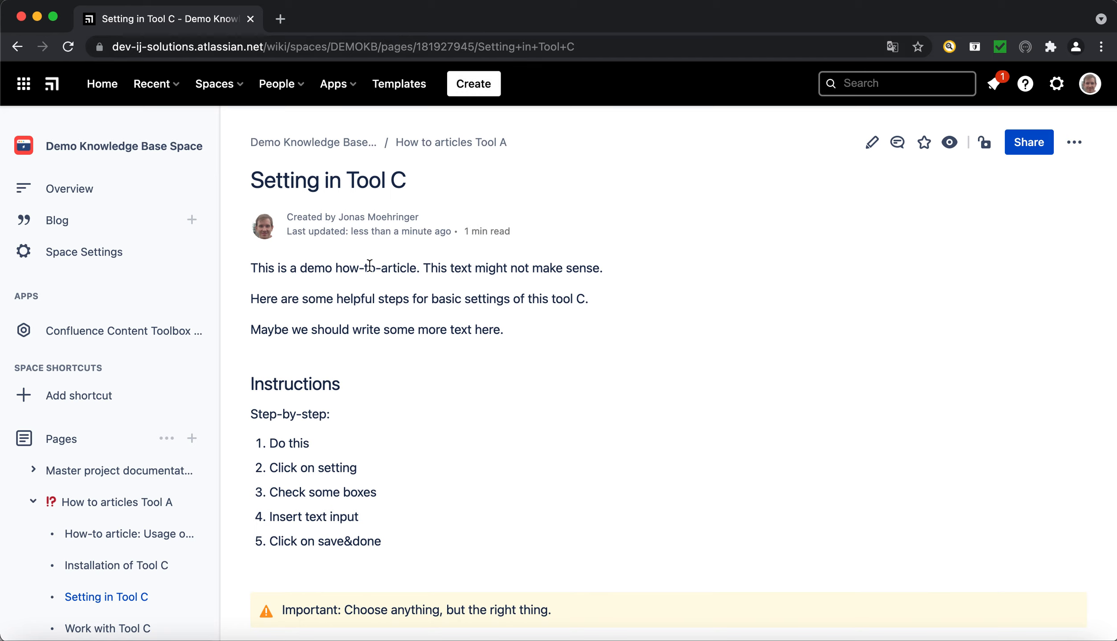
pyautogui.moveTo(553, 300); pyautogui.dragTo(588, 297)
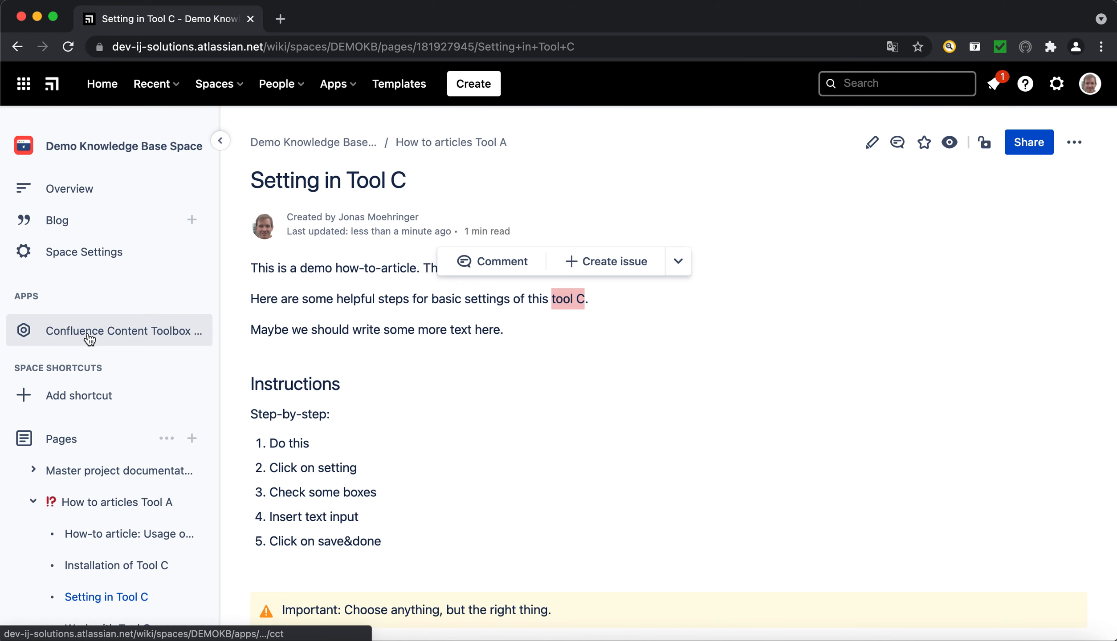
pyautogui.click(89, 508)
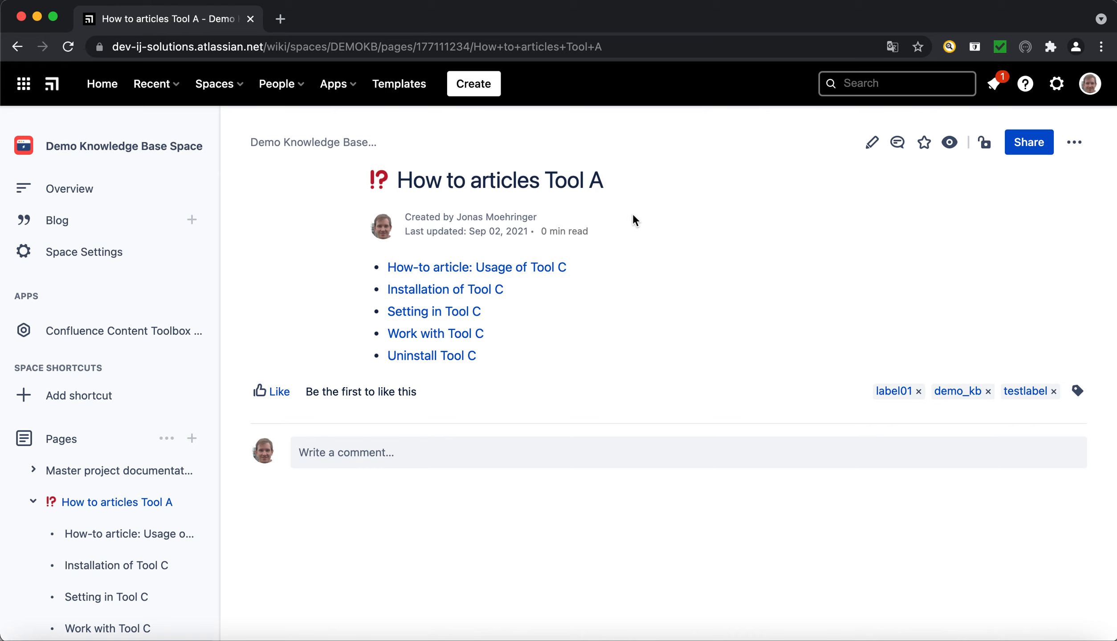
# Open the Content Toolbox's Add Prefix/Suffix tool and target certain selected pages.
pyautogui.click(123, 337)
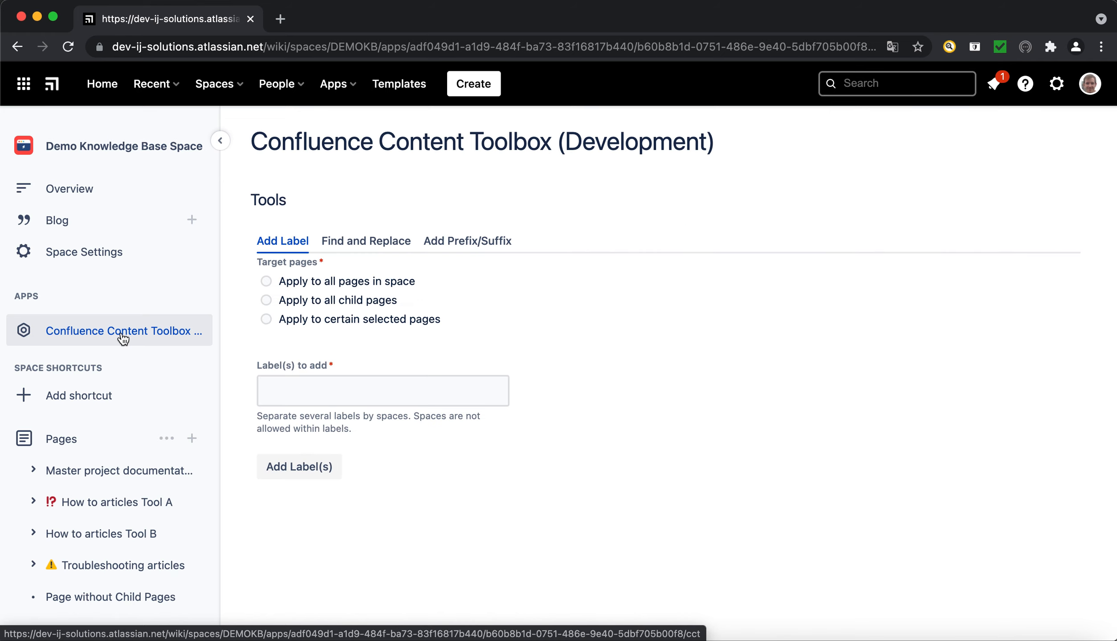
pyautogui.click(356, 241)
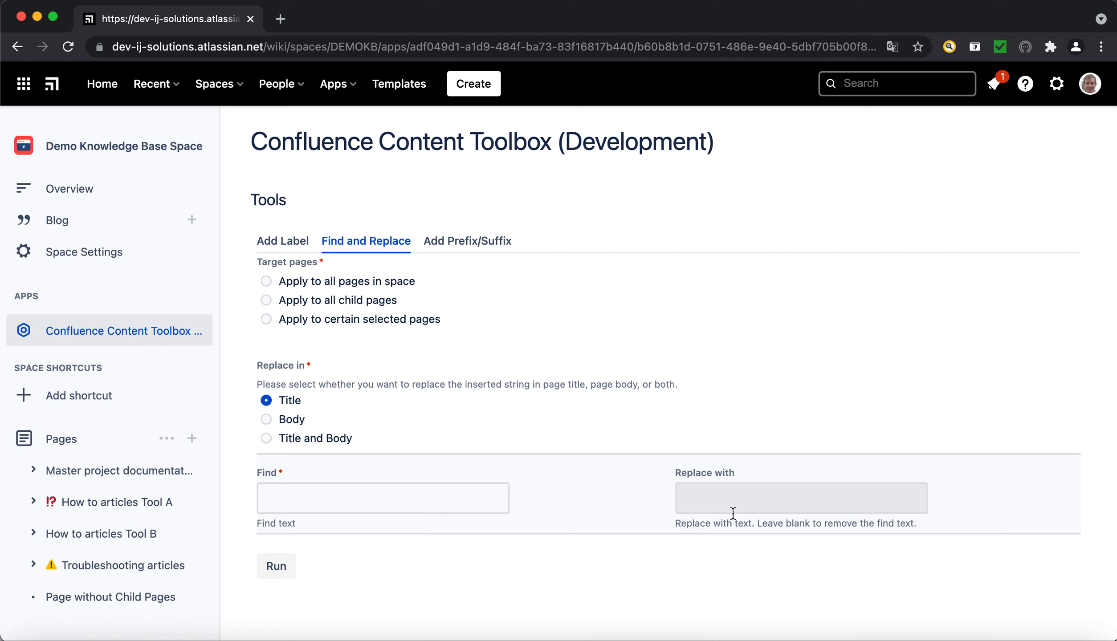
pyautogui.click(473, 248)
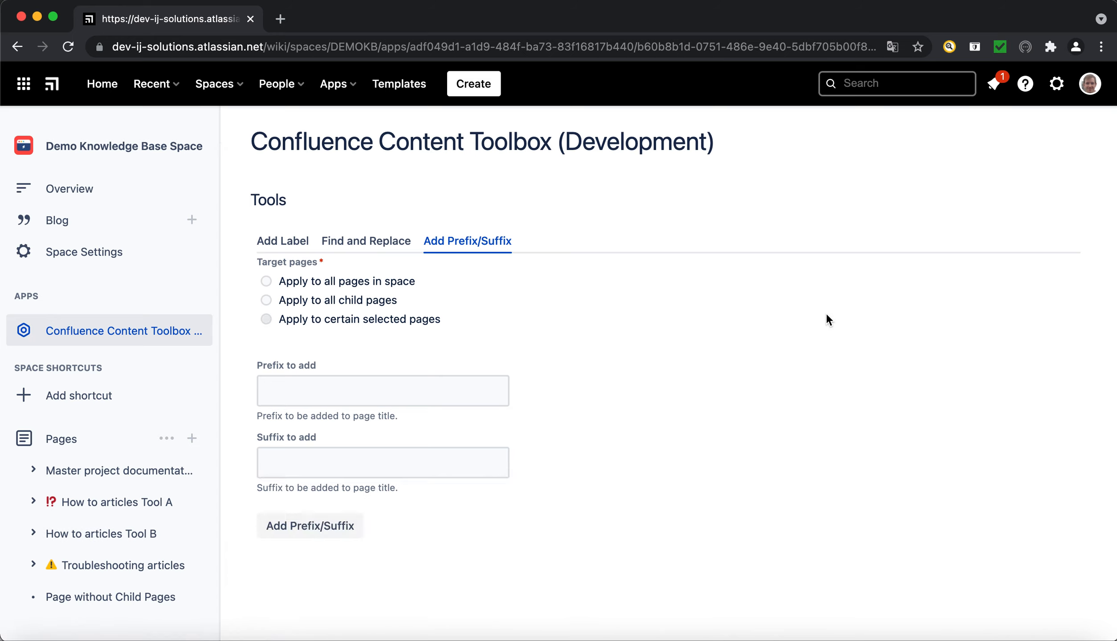
pyautogui.click(265, 320)
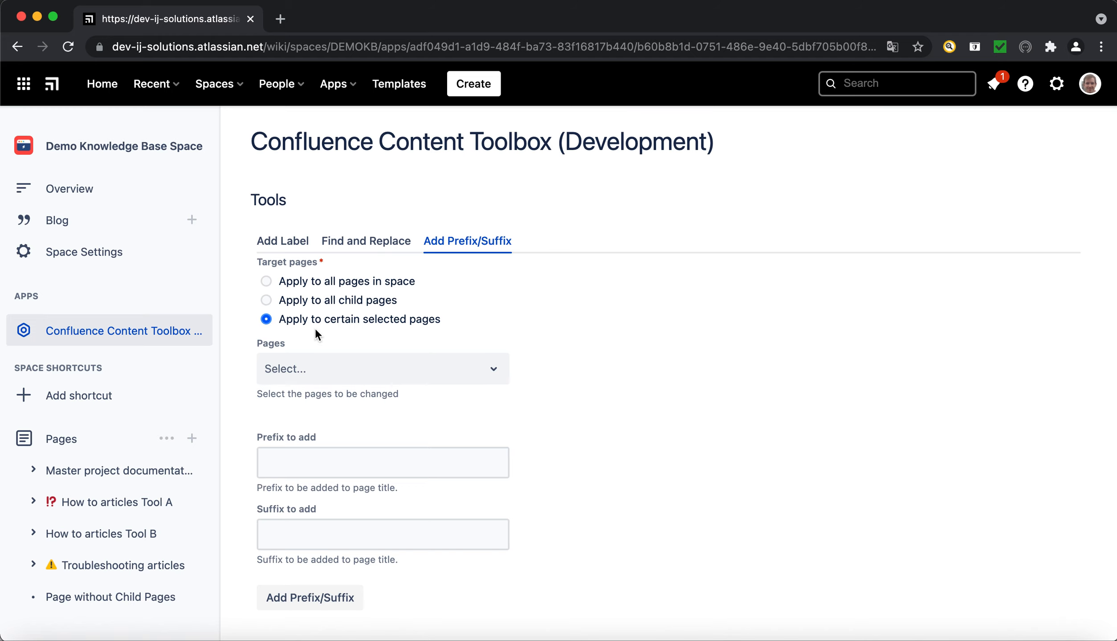
# Choose only Troubleshooting articles, Troubleshooting article: out of memory, Troubleshooting article: npe and Fatal Error as the target pages.
pyautogui.click(346, 378)
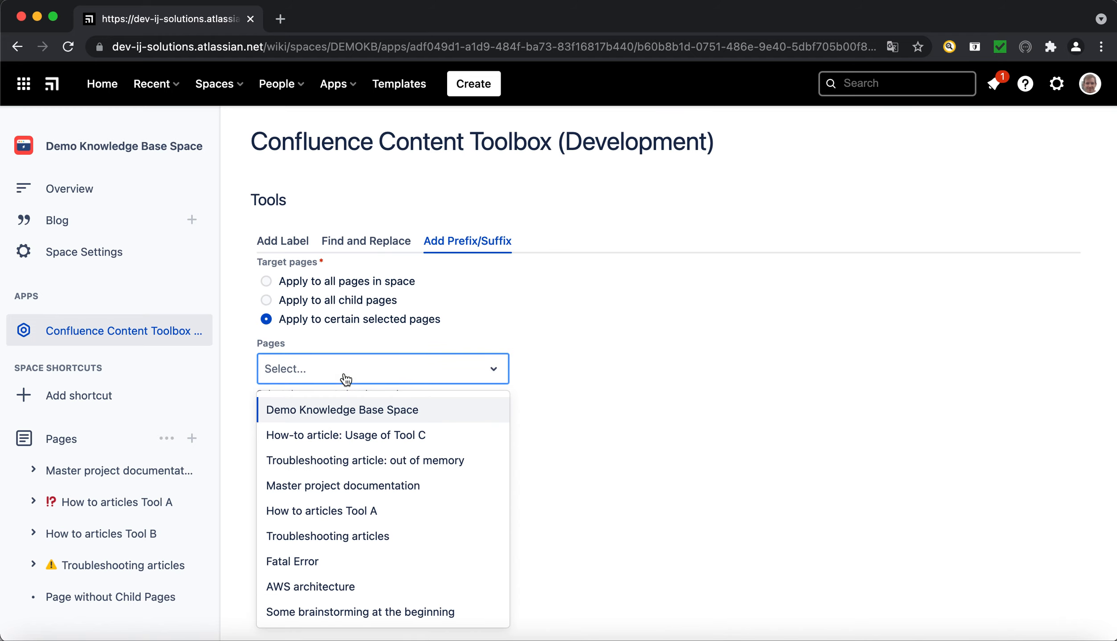
pyautogui.click(337, 512)
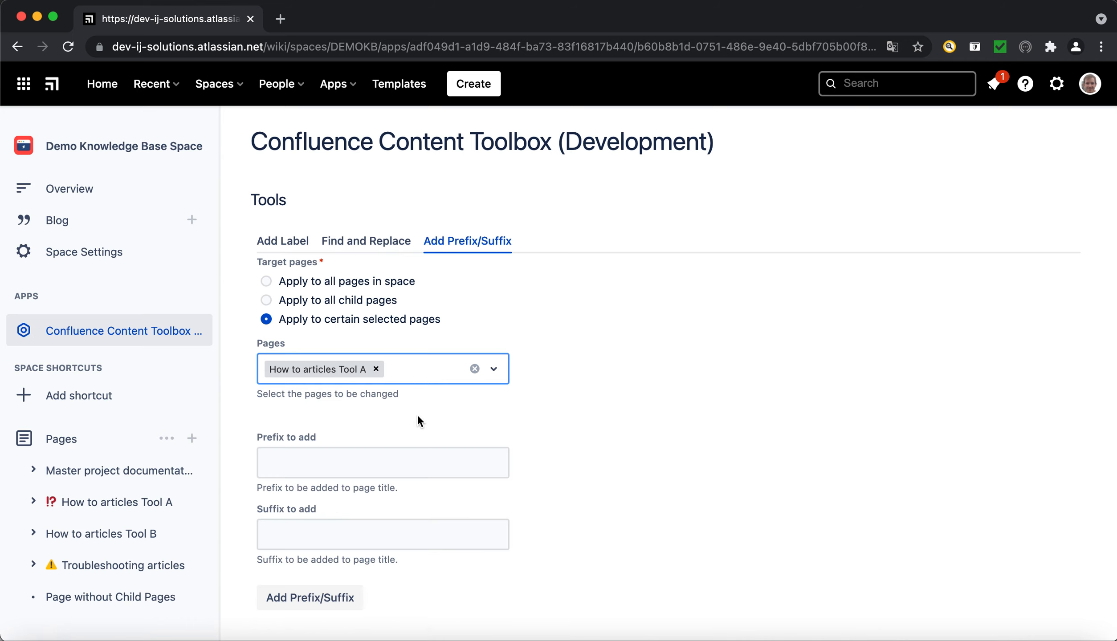
pyautogui.click(413, 377)
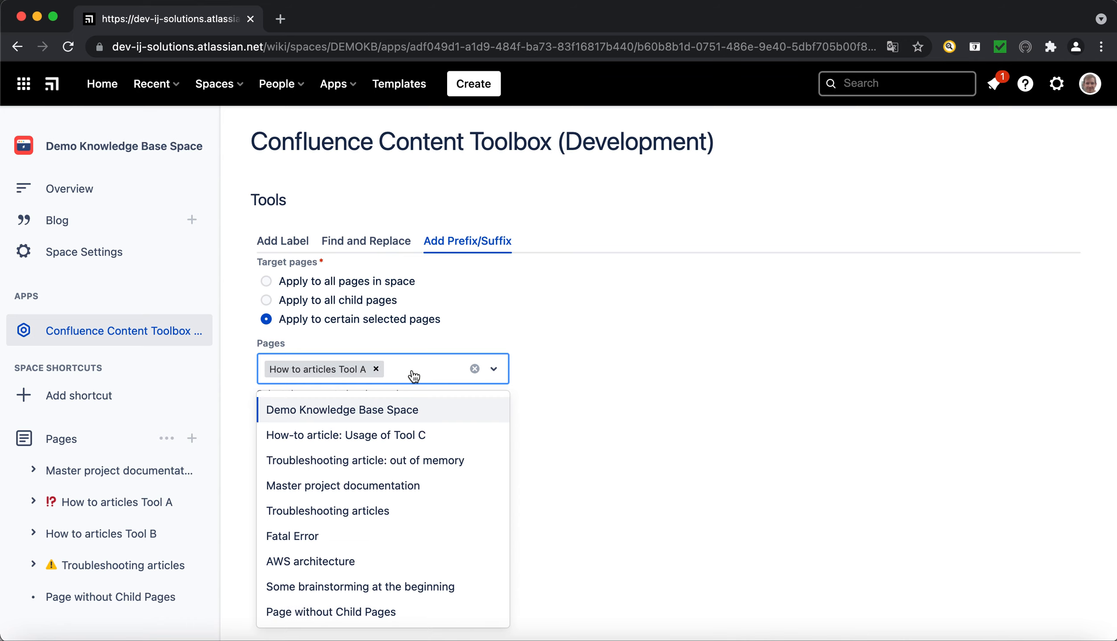
pyautogui.click(351, 509)
pyautogui.click(430, 388)
pyautogui.scroll(-5, 365, 512)
pyautogui.click(357, 512)
pyautogui.click(430, 388)
pyautogui.scroll(-5, 365, 526)
pyautogui.click(356, 526)
pyautogui.click(376, 364)
pyautogui.click(452, 406)
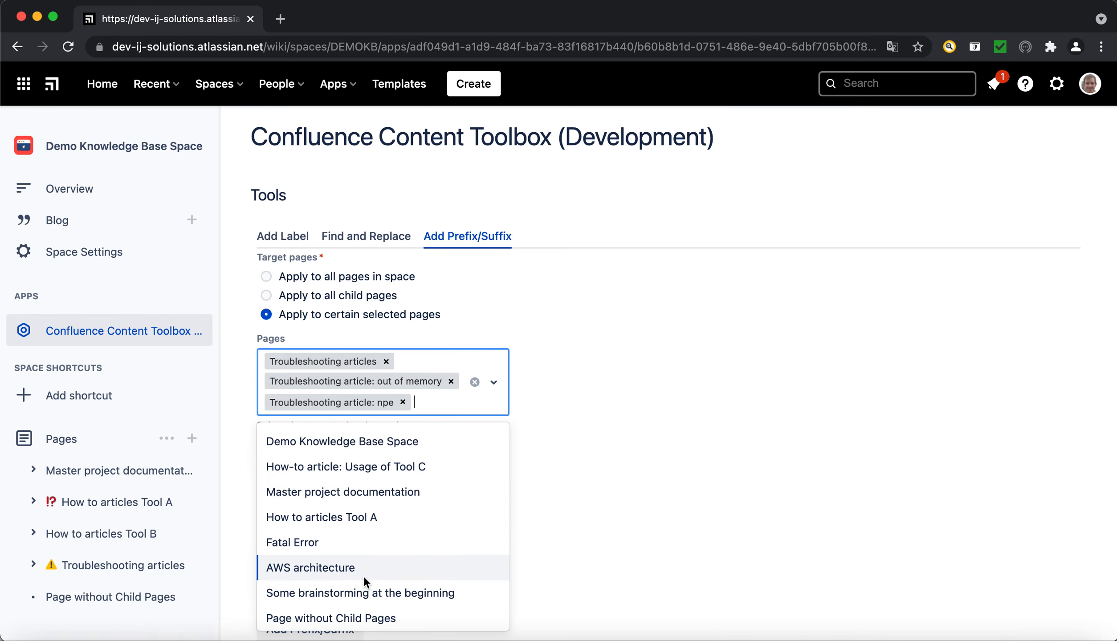
pyautogui.click(372, 549)
pyautogui.click(675, 419)
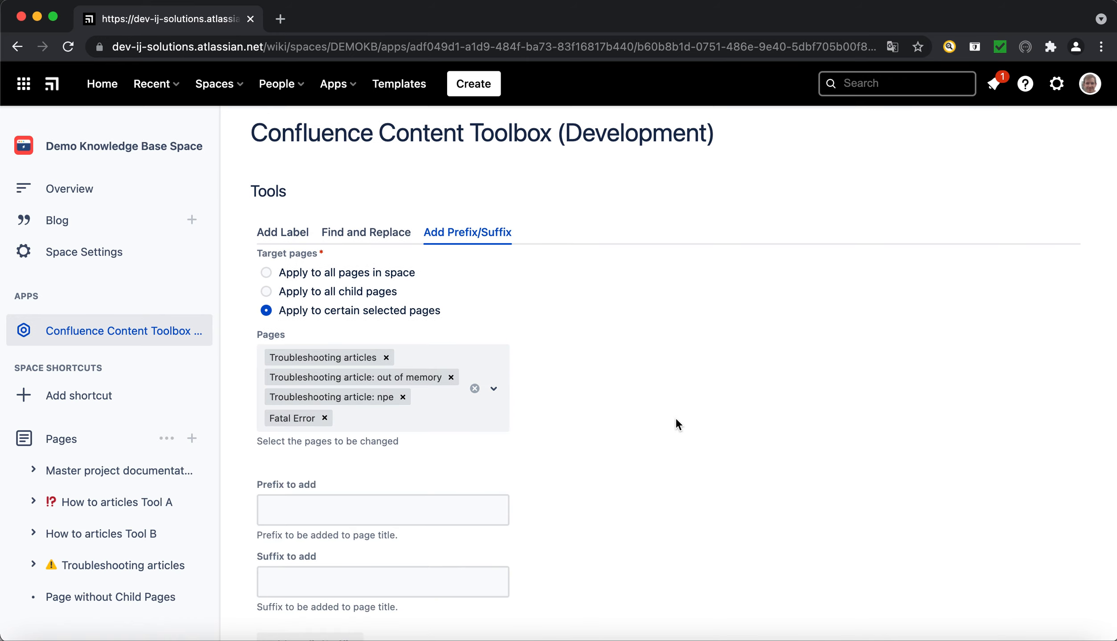
# Add the prefix "TS -" to the titles of the selected troubleshooting pages.
pyautogui.click(336, 518)
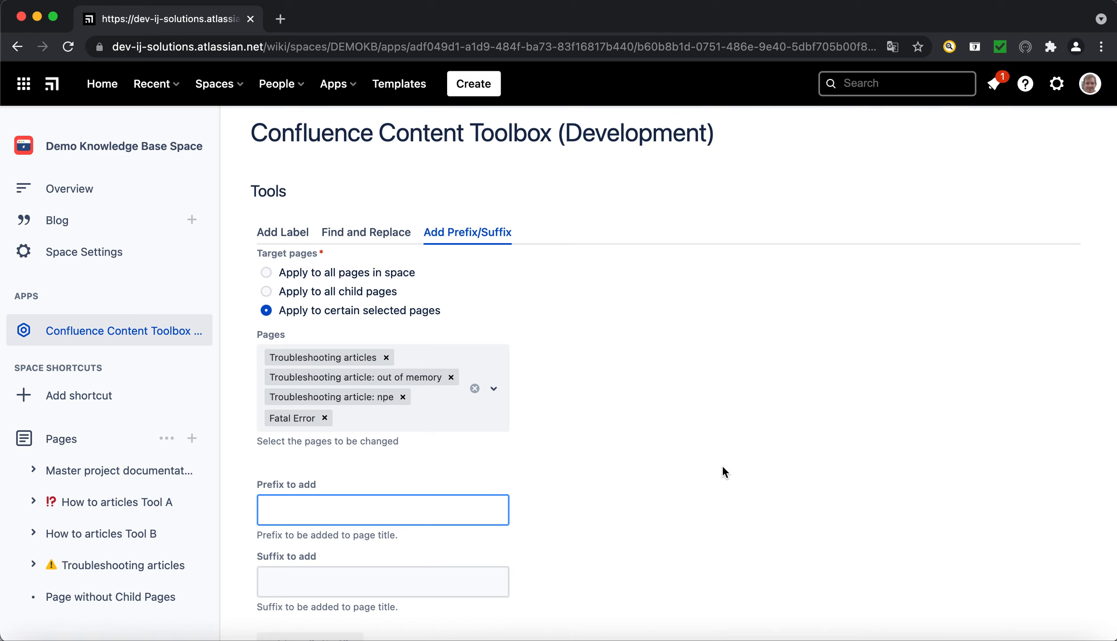
pyautogui.write('TS -')
pyautogui.scroll(-1, 564, 527)
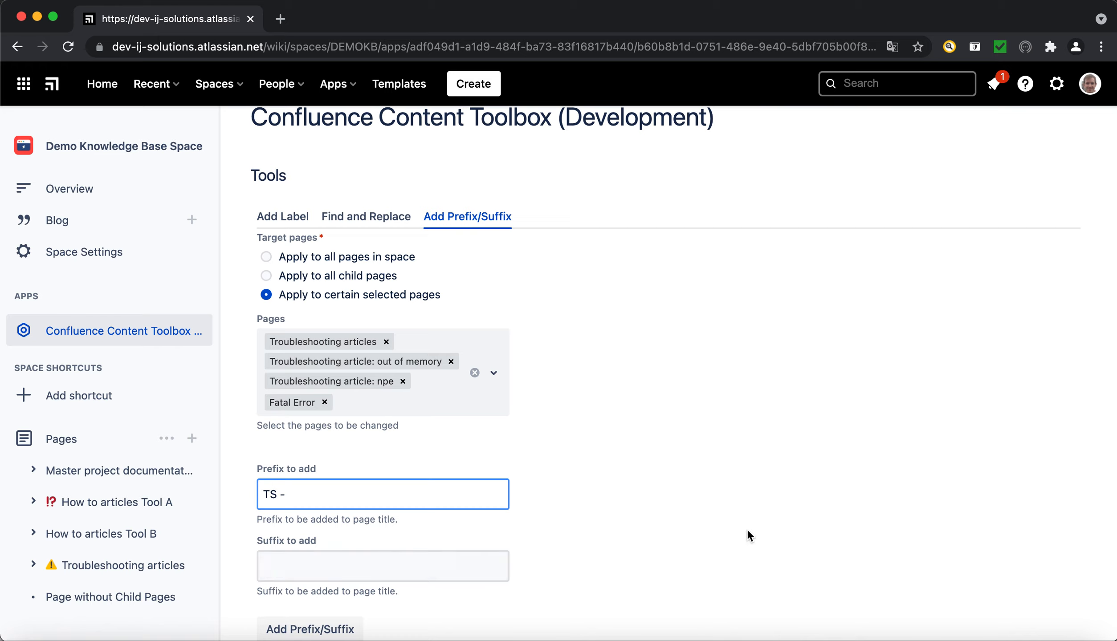
pyautogui.click(314, 632)
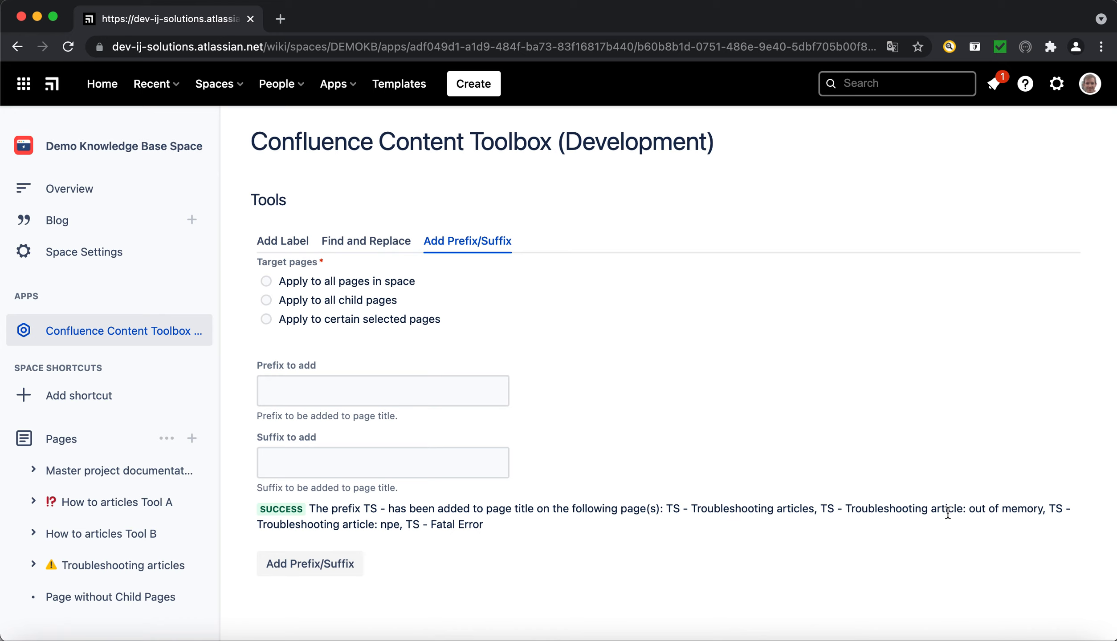
# Check the titles of the Troubleshooting articles page and its child pages, including the out of memory article.
pyautogui.click(106, 569)
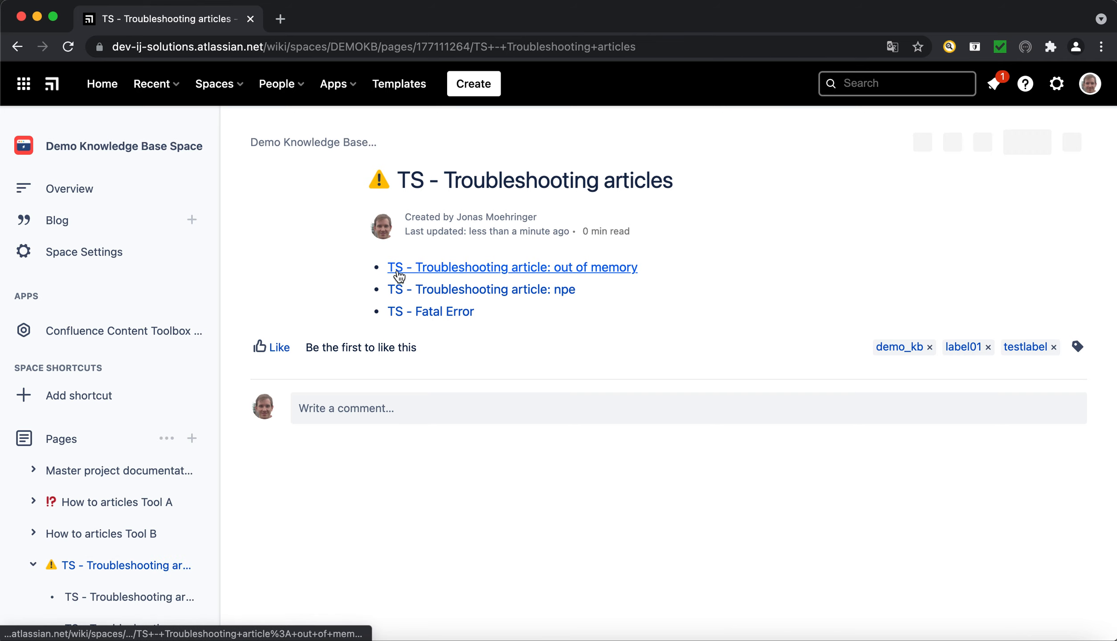
pyautogui.click(488, 268)
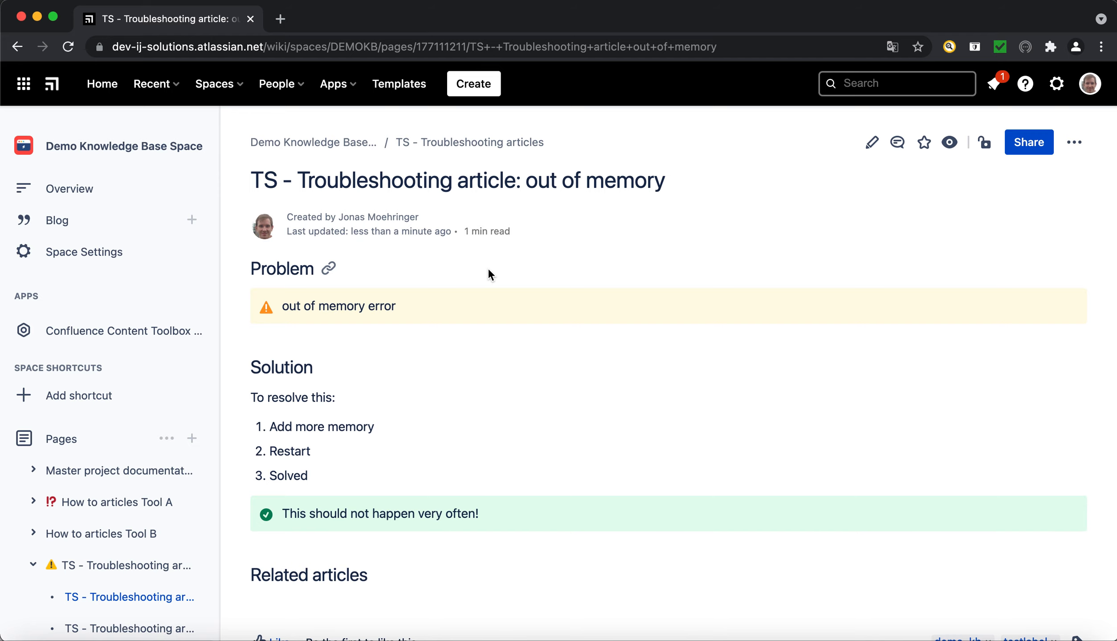
# Reopen the Content Toolbox and review its Add Prefix/Suffix and Find and Replace options.
pyautogui.click(115, 333)
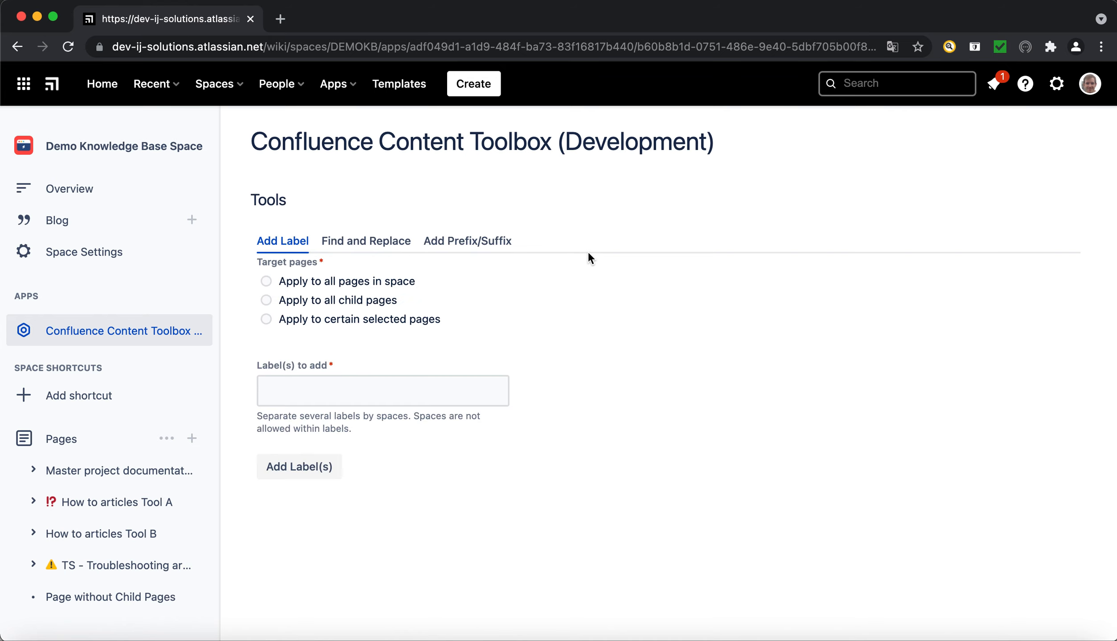
pyautogui.click(485, 248)
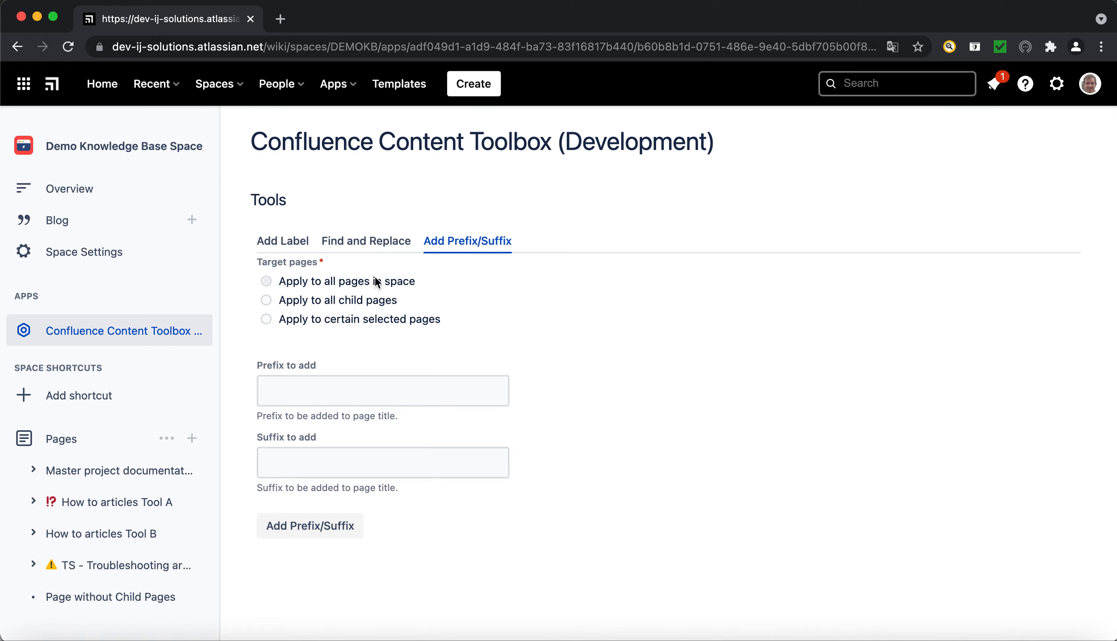
pyautogui.click(355, 244)
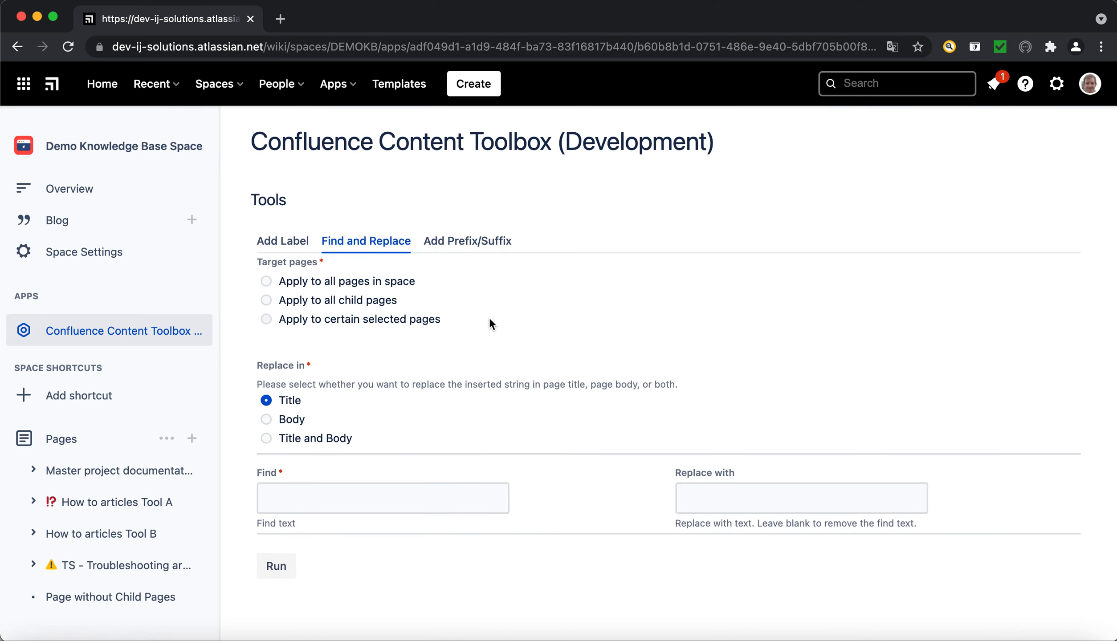